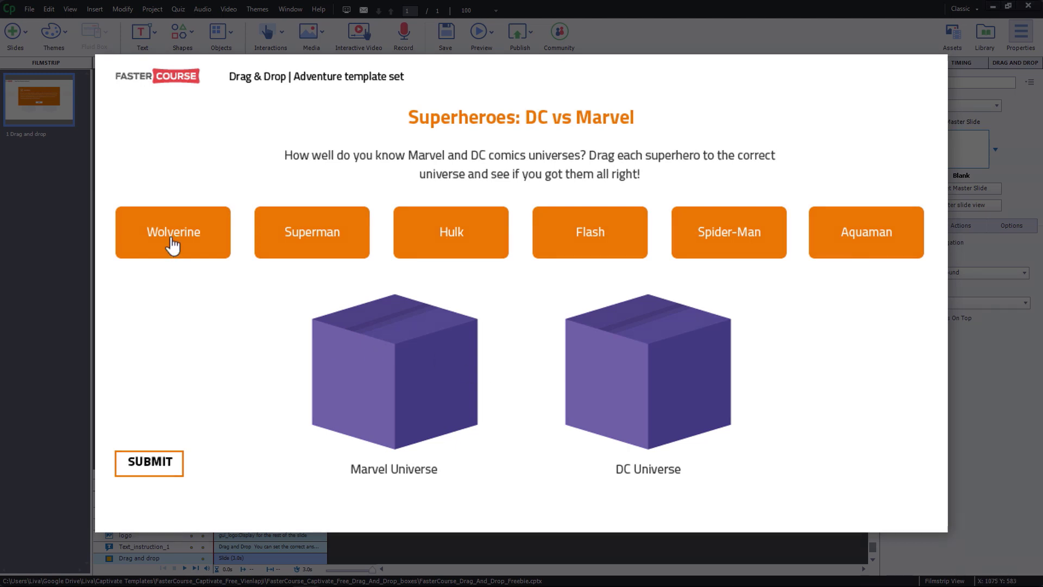
- Sort Wolverine, Hulk, Spider-Man into Marvel and Superman, Flash, Aquaman into DC, submit, then exit
left_click_drag(173, 245, 401, 321)
left_click_drag(333, 249, 674, 320)
left_click_drag(459, 258, 400, 310)
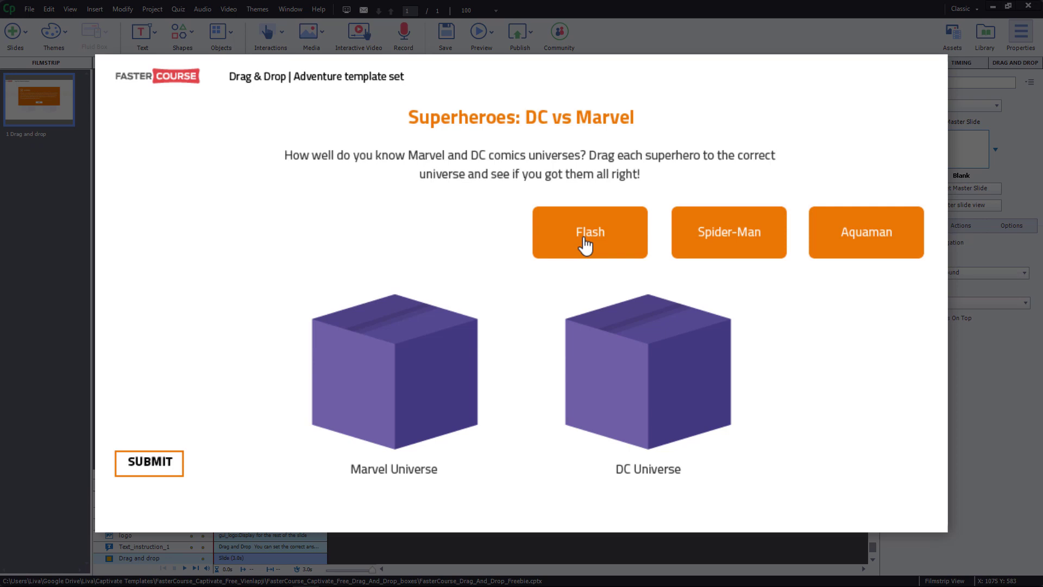
left_click_drag(585, 244, 663, 331)
left_click_drag(740, 239, 427, 338)
left_click_drag(913, 233, 712, 314)
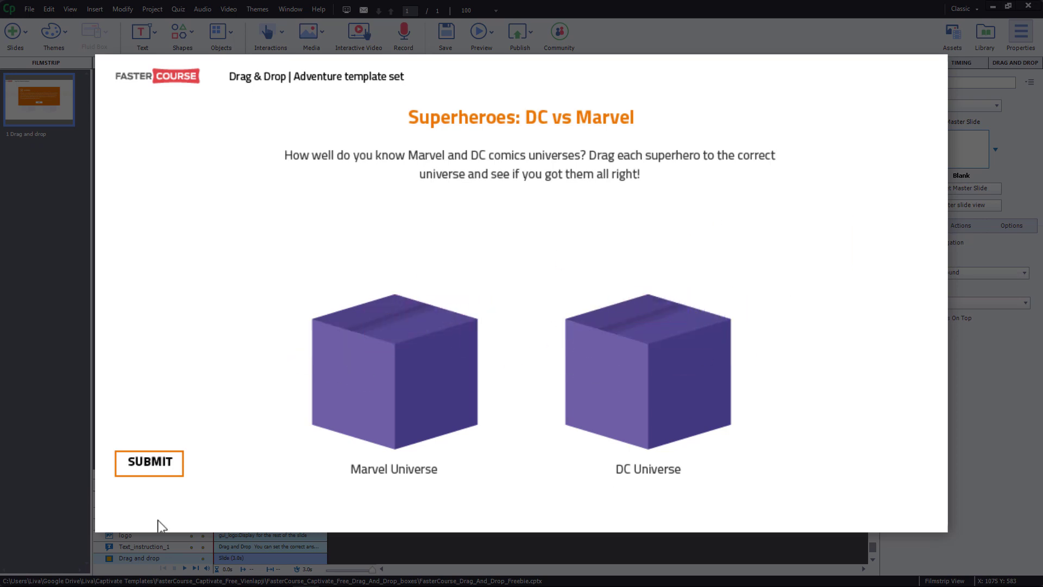
left_click(145, 465)
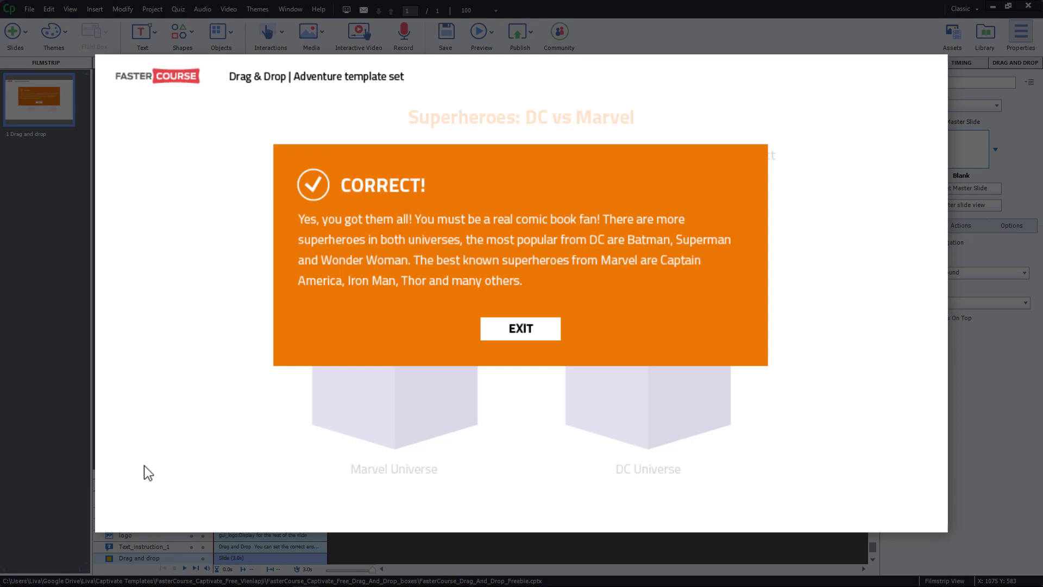
left_click(533, 332)
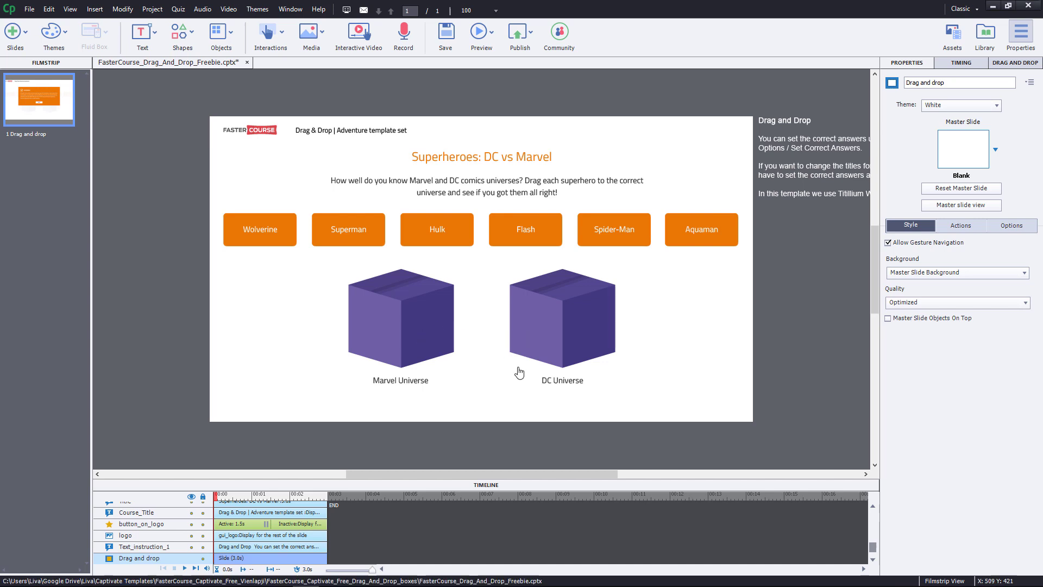
left_click_drag(875, 546, 862, 513)
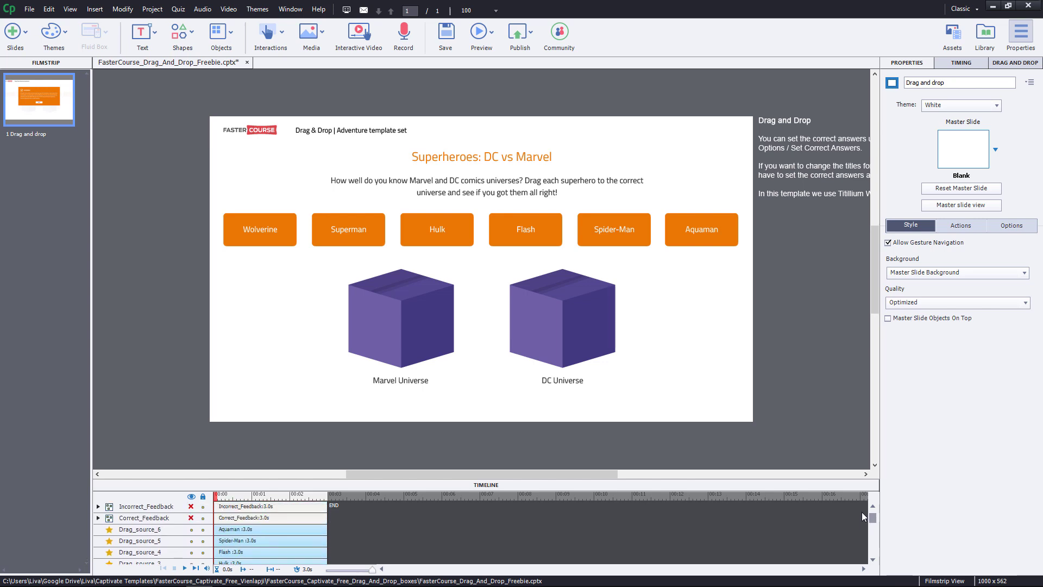
left_click(191, 518)
left_click(192, 518)
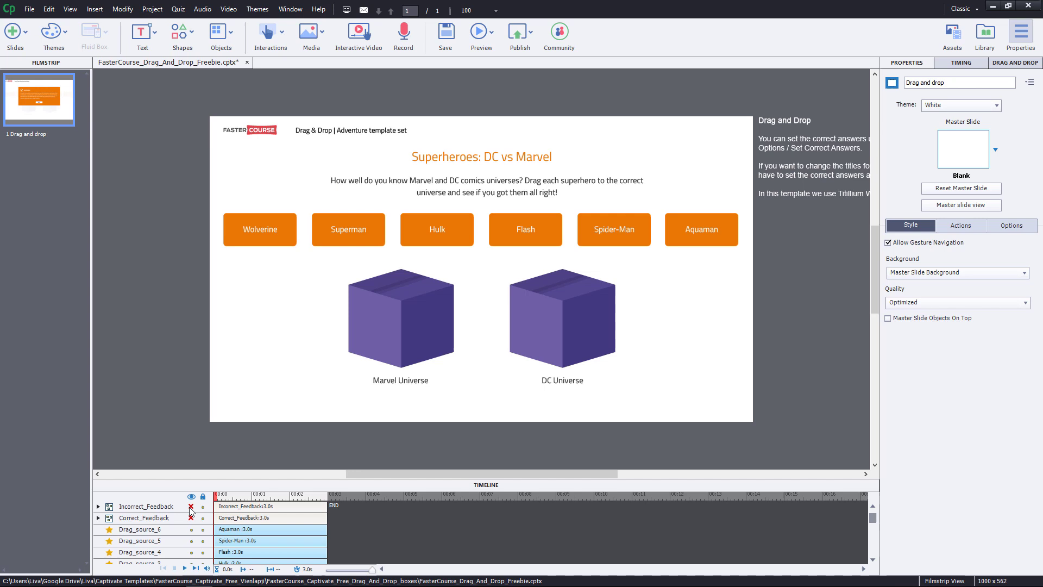
left_click(191, 506)
left_click(191, 506)
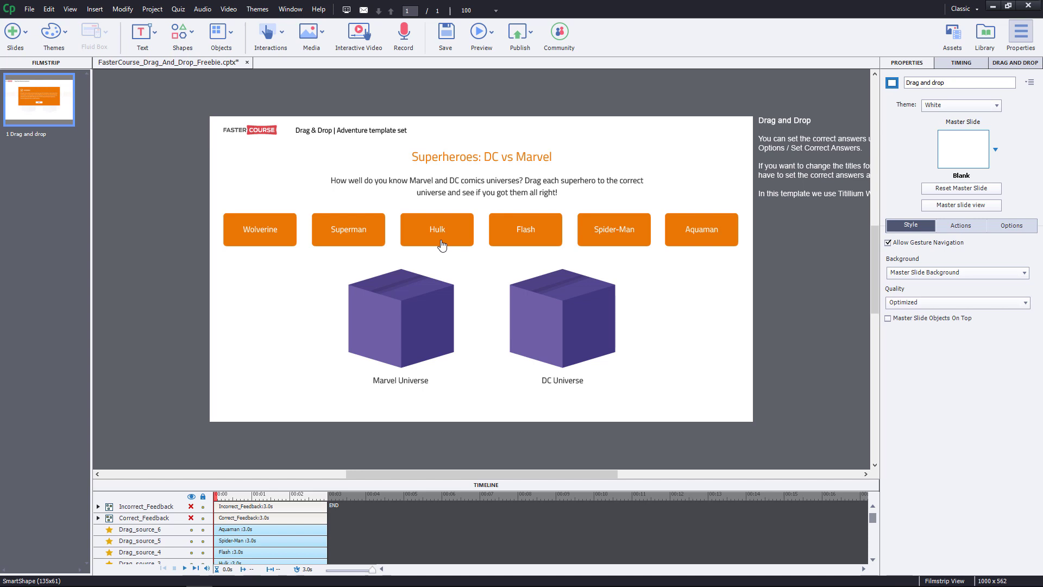
- Start a Drag and Drop interaction and mark all six hero buttons as drag sources
left_click(269, 33)
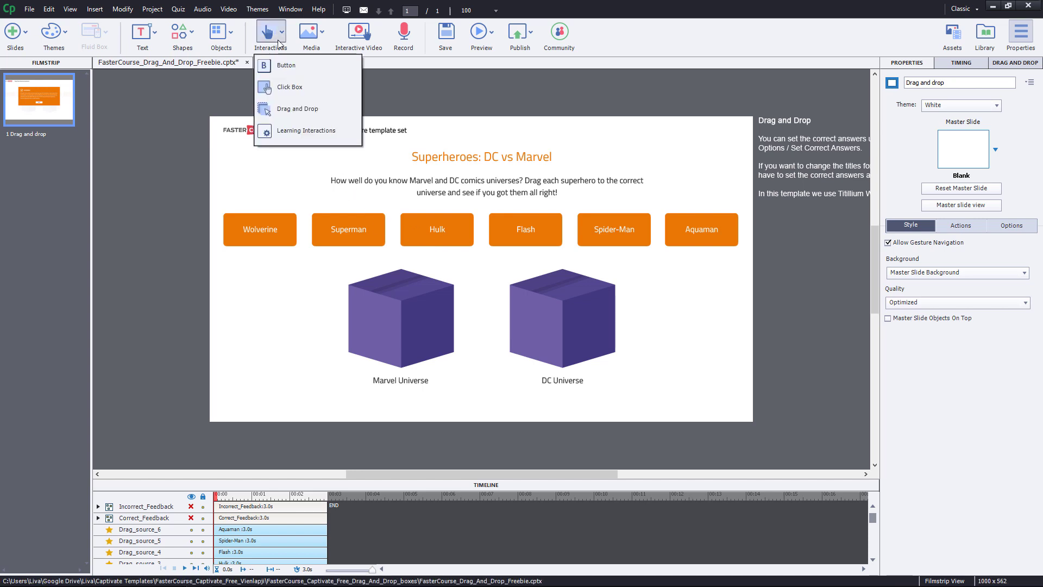
left_click(292, 110)
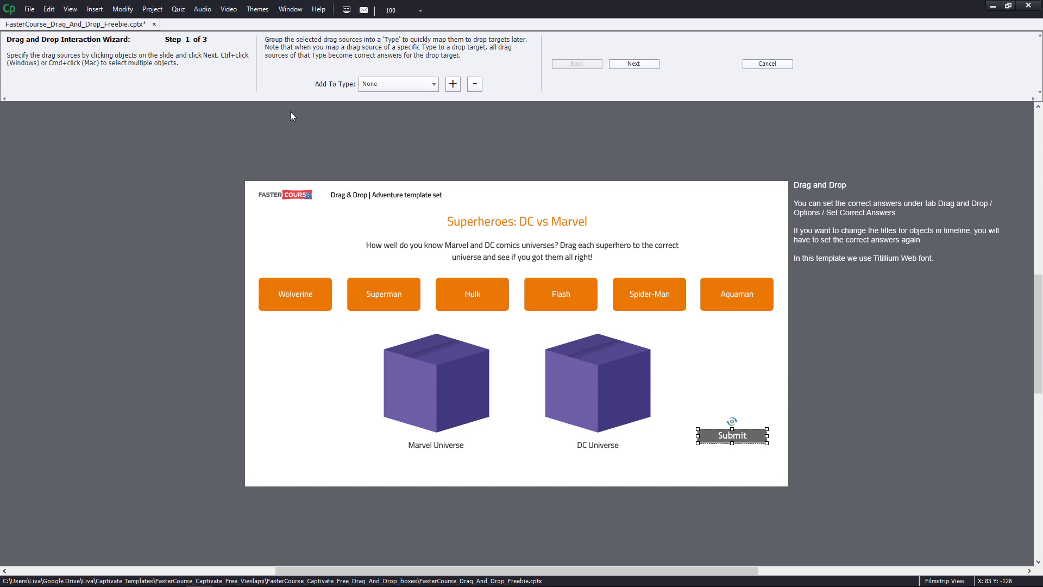
left_click(298, 293)
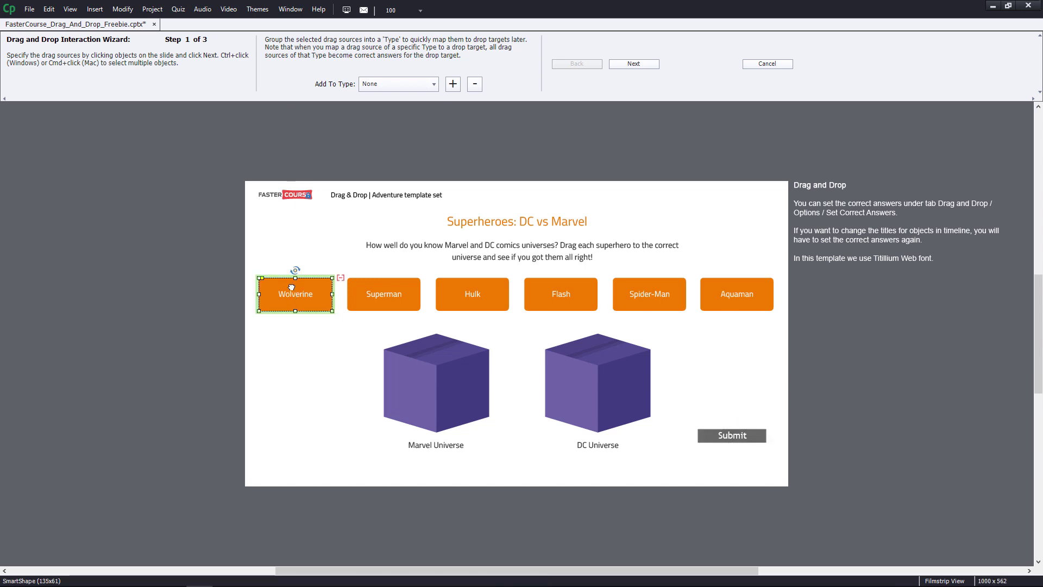
left_click(377, 303)
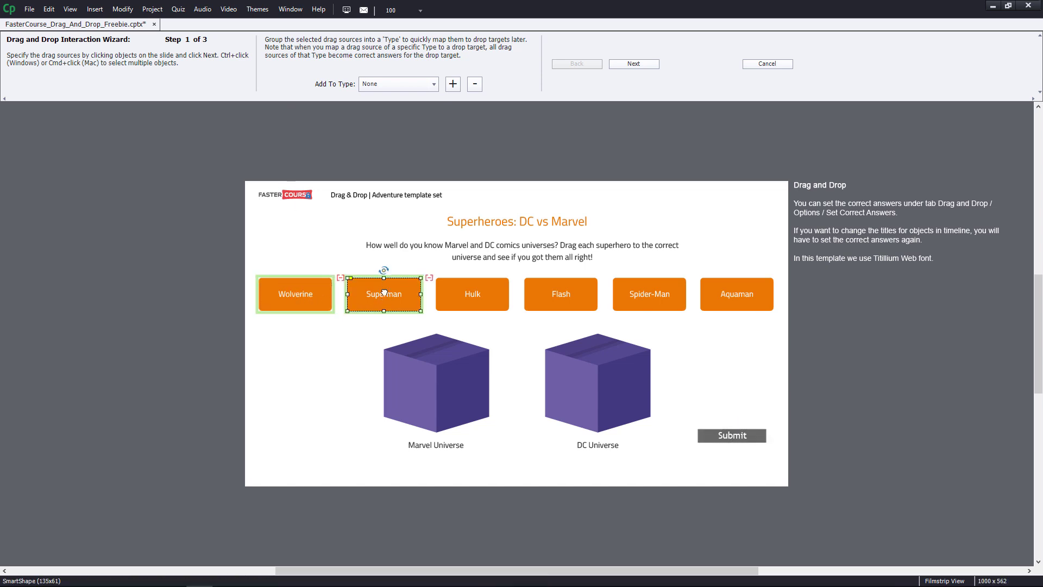
left_click(471, 306)
left_click(560, 299)
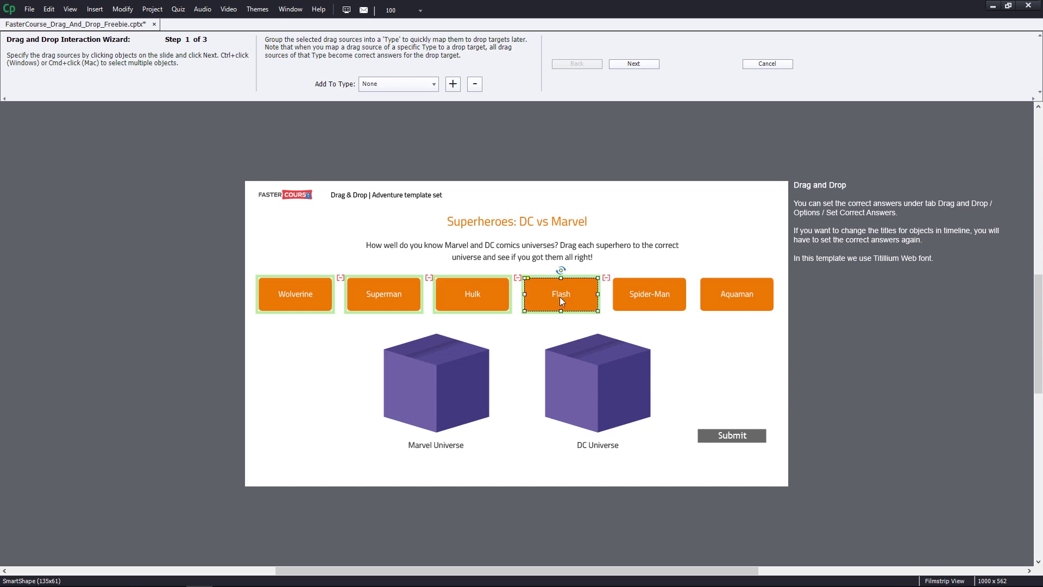
left_click(629, 292)
left_click(726, 303)
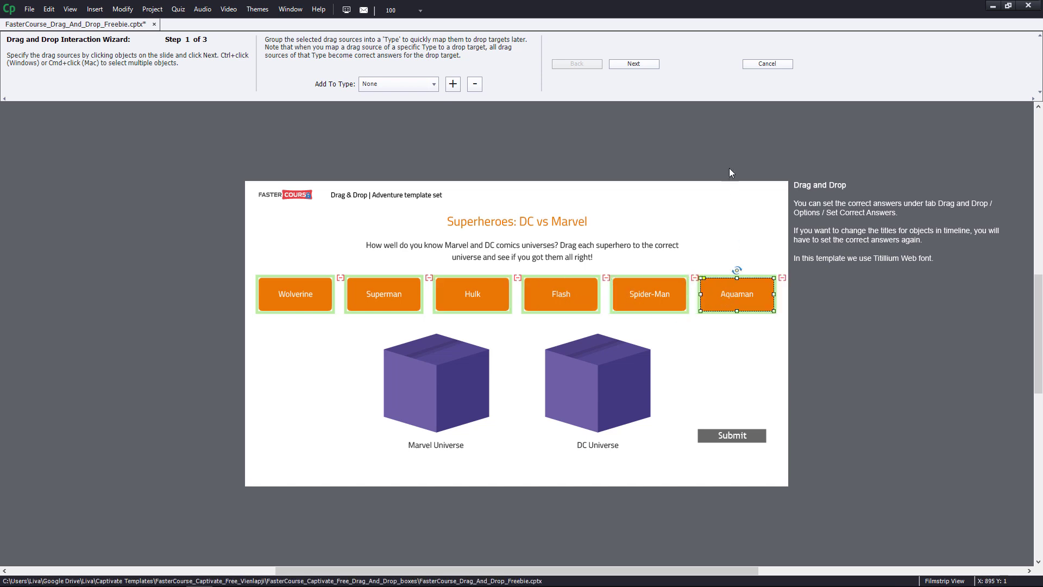
left_click(633, 64)
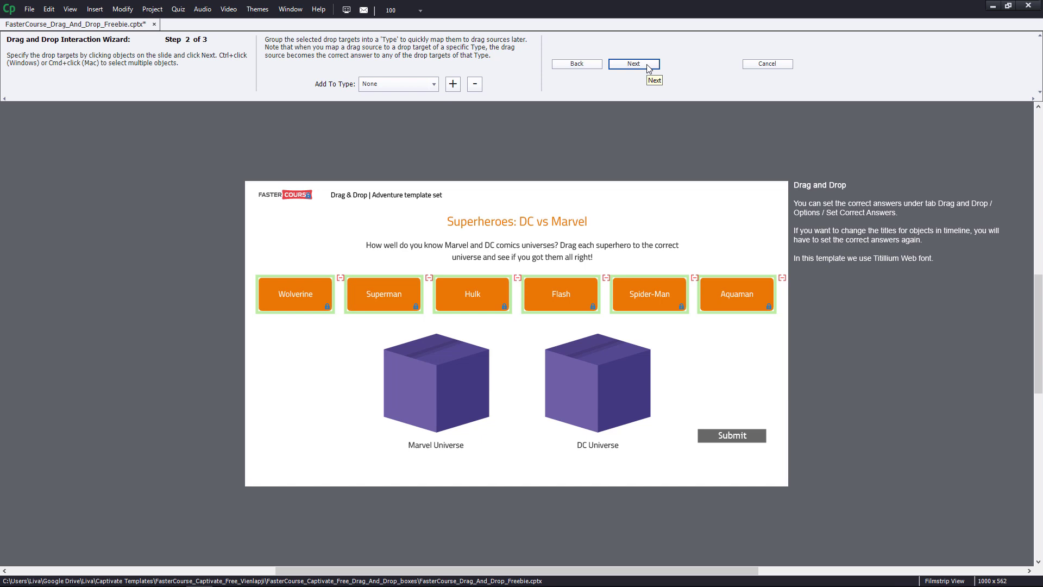
- Mark the Marvel Universe and DC Universe boxes as drop targets
left_click(449, 364)
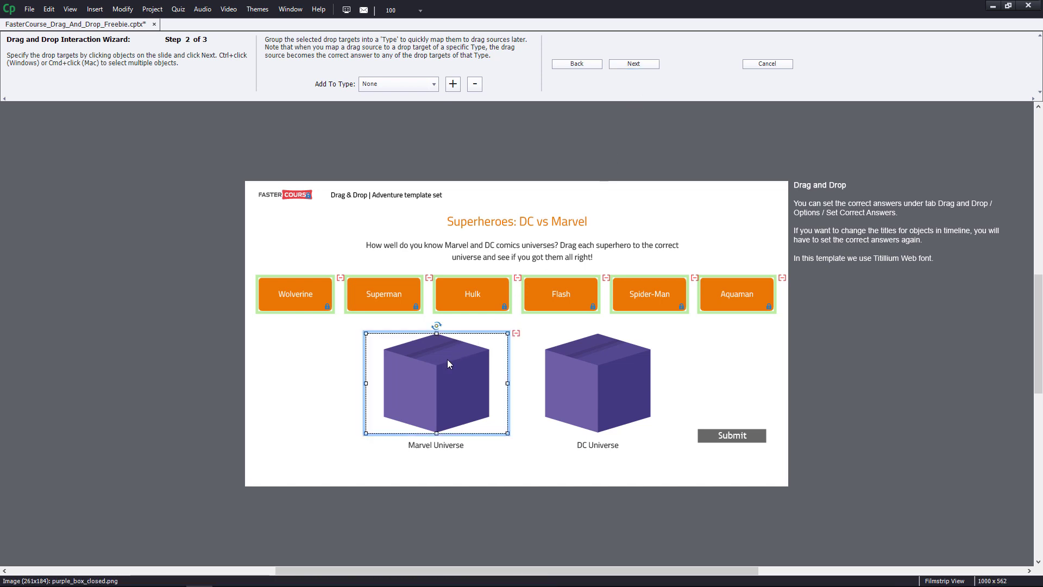
left_click(597, 363)
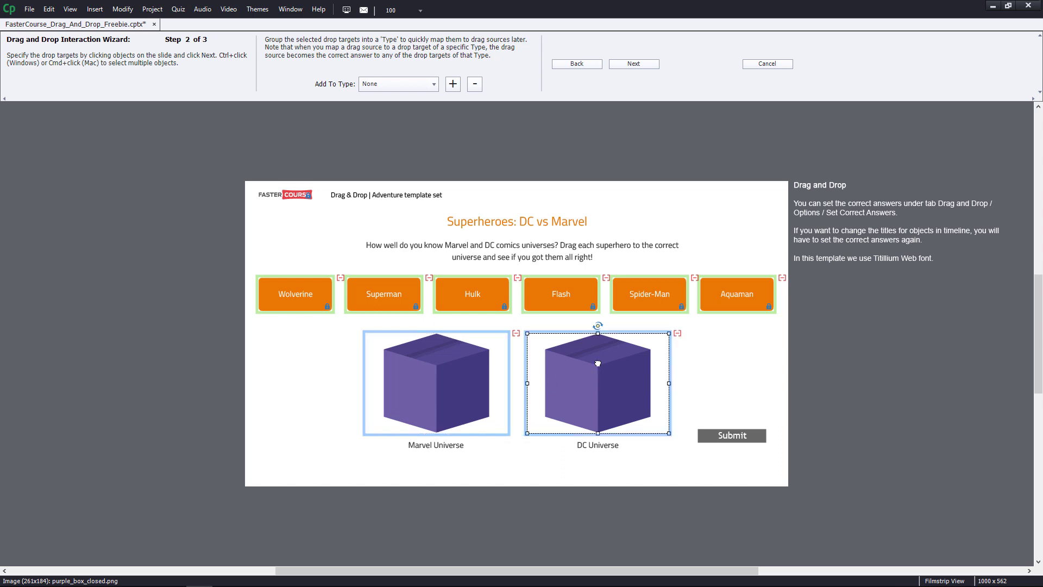
left_click(633, 64)
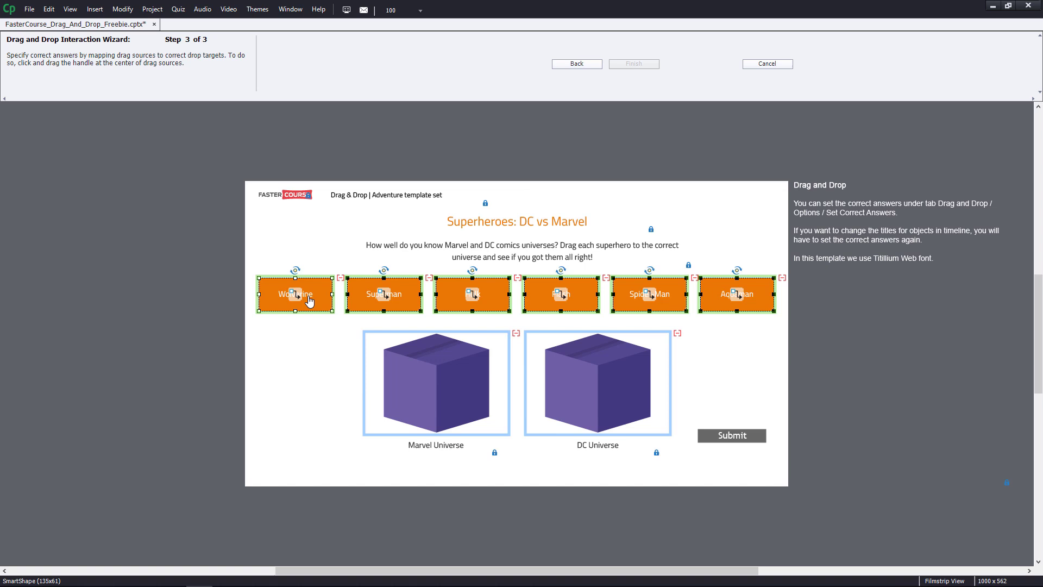
- Map Wolverine, Hulk, Spider-Man to Marvel and Superman, Flash, Aquaman to DC, then finish
left_click_drag(296, 298, 446, 370)
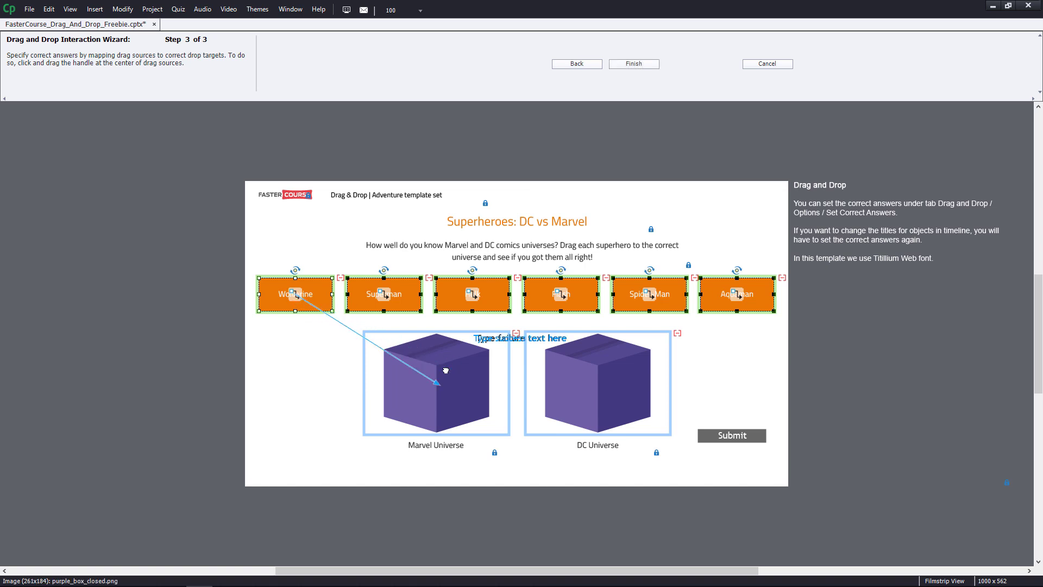
left_click_drag(384, 294, 598, 384)
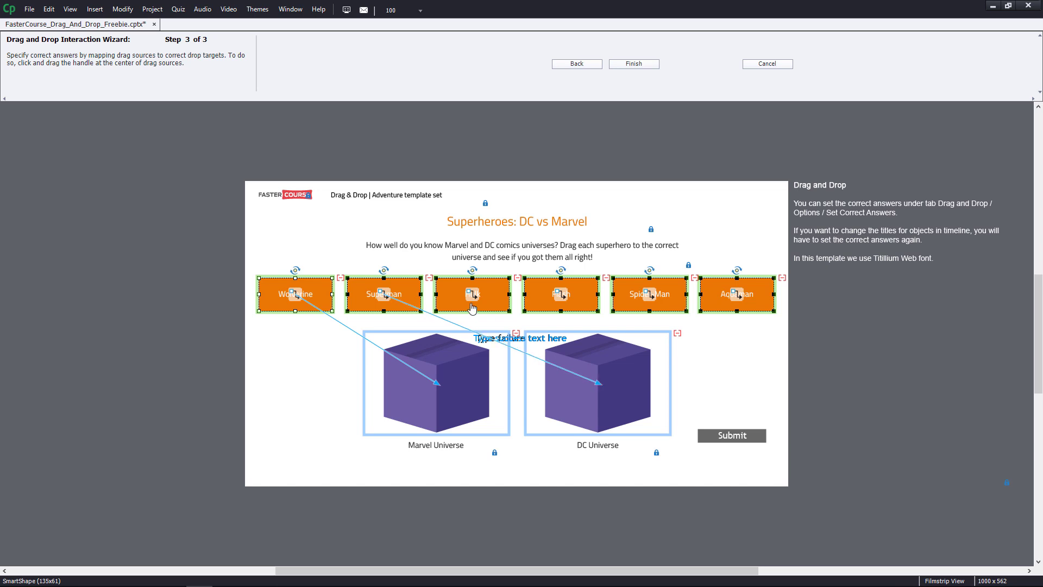
left_click_drag(472, 296, 437, 383)
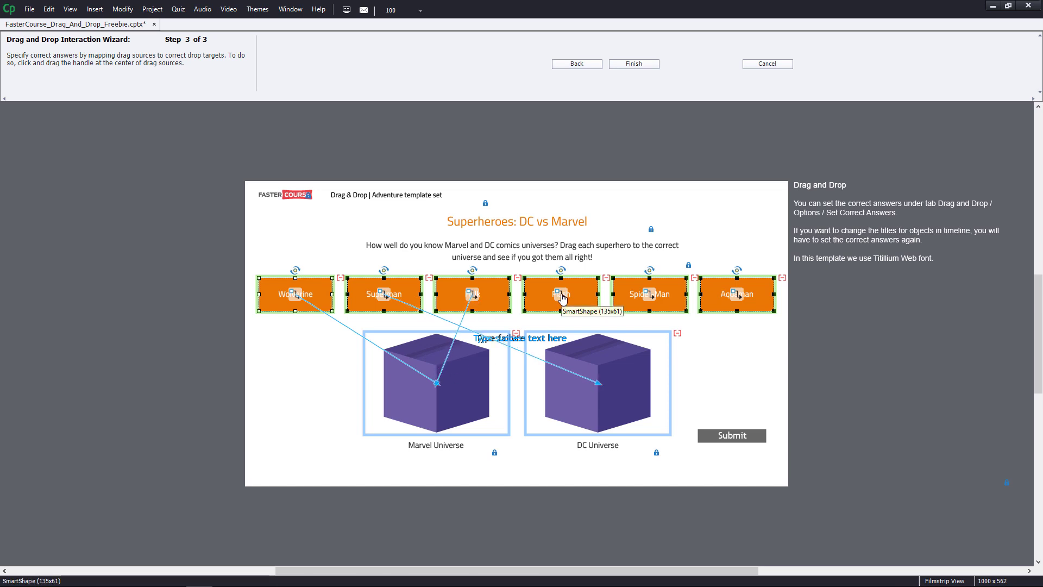
left_click_drag(563, 296, 598, 383)
left_click_drag(651, 296, 438, 384)
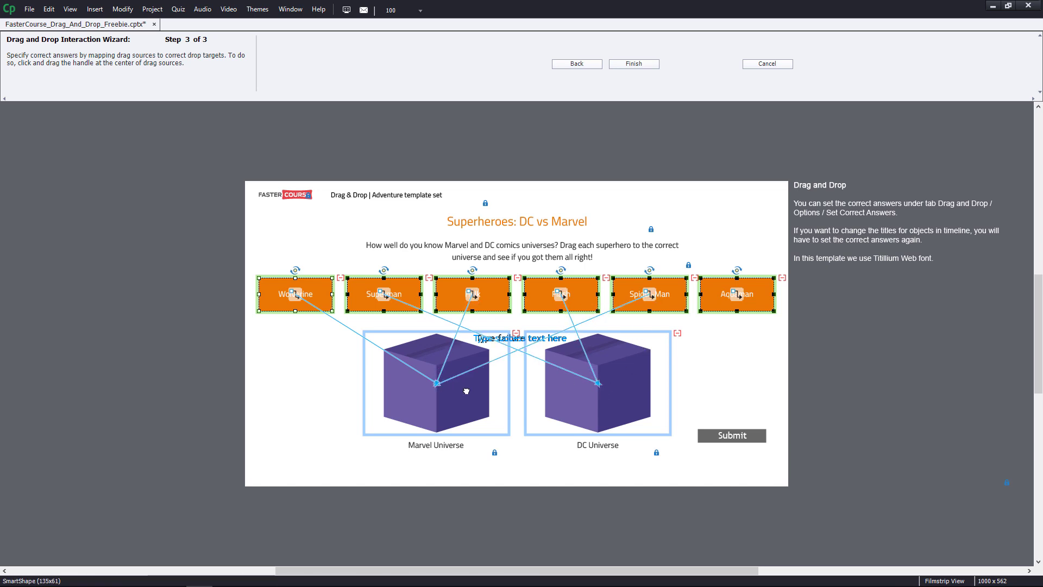
left_click_drag(736, 294, 598, 385)
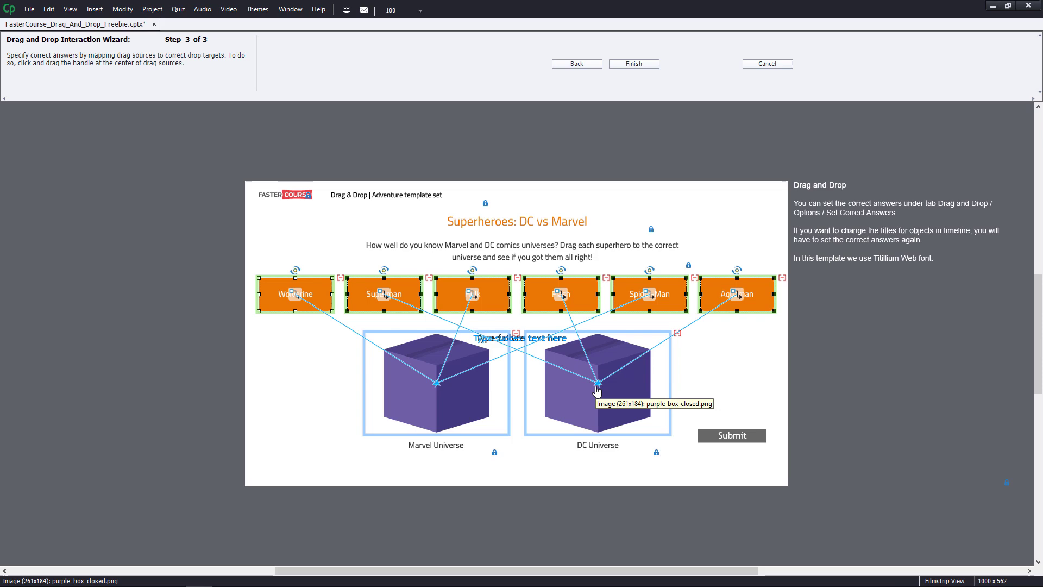
left_click(642, 65)
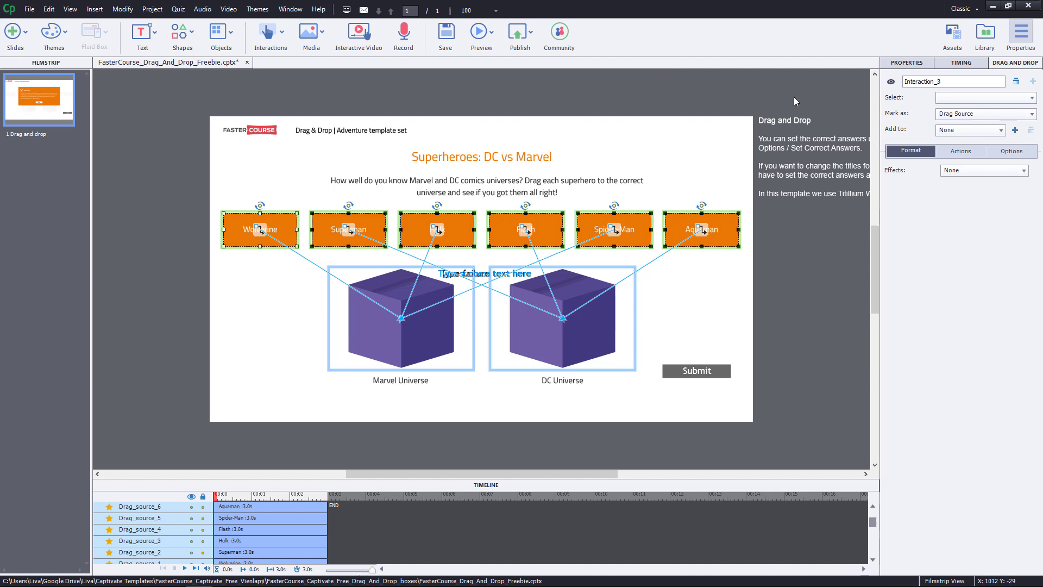
- Give the Submit button the Adventure Set Button style and move it to the lower-left corner
left_click(891, 82)
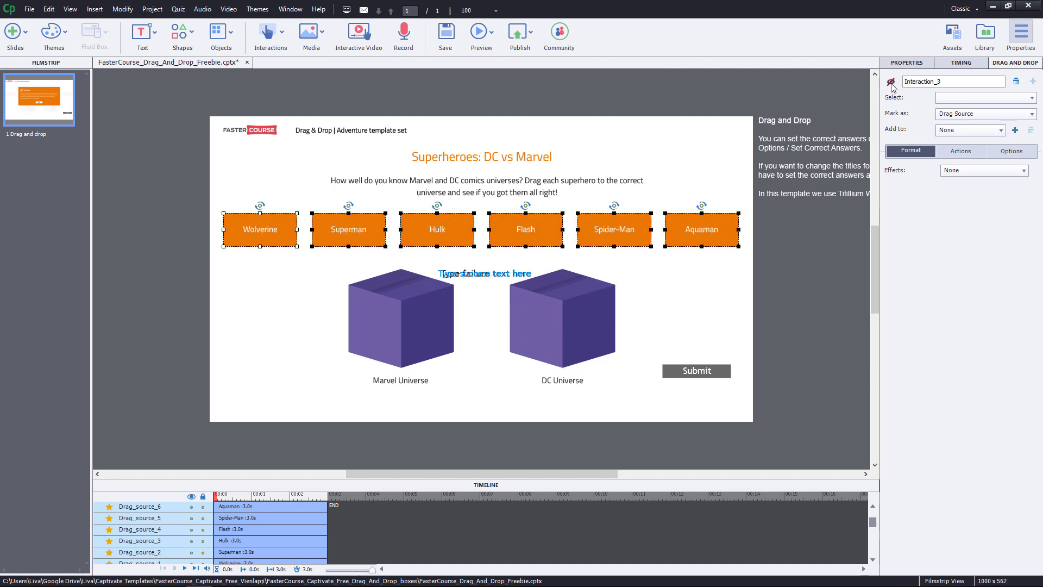
left_click(891, 82)
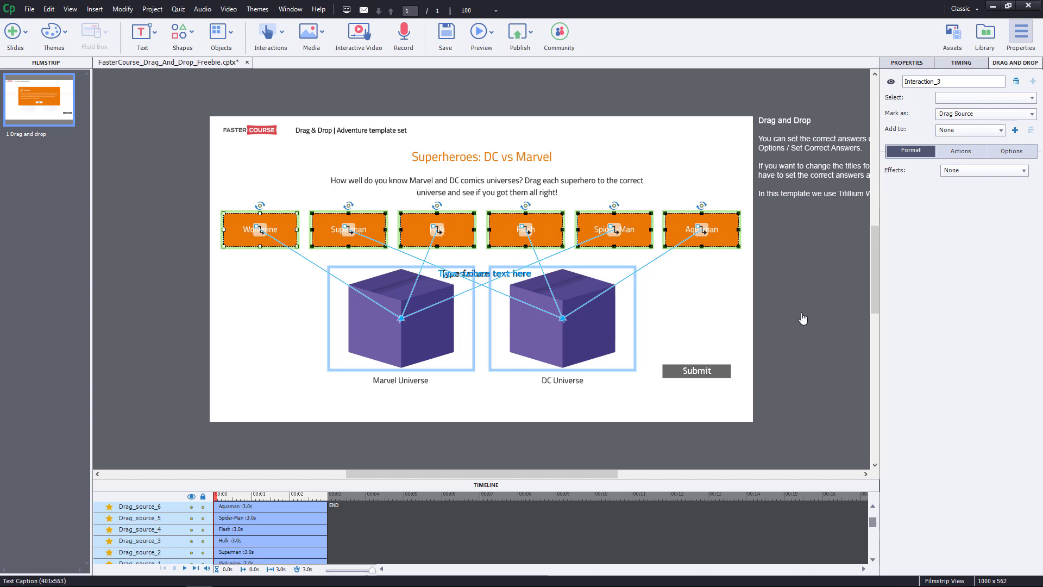
left_click(712, 376)
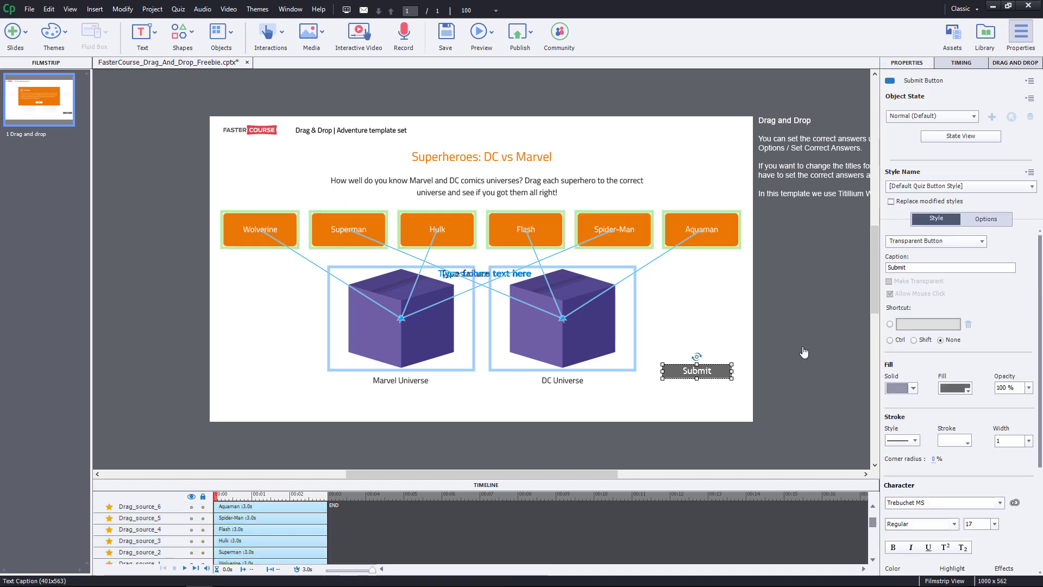
left_click(981, 186)
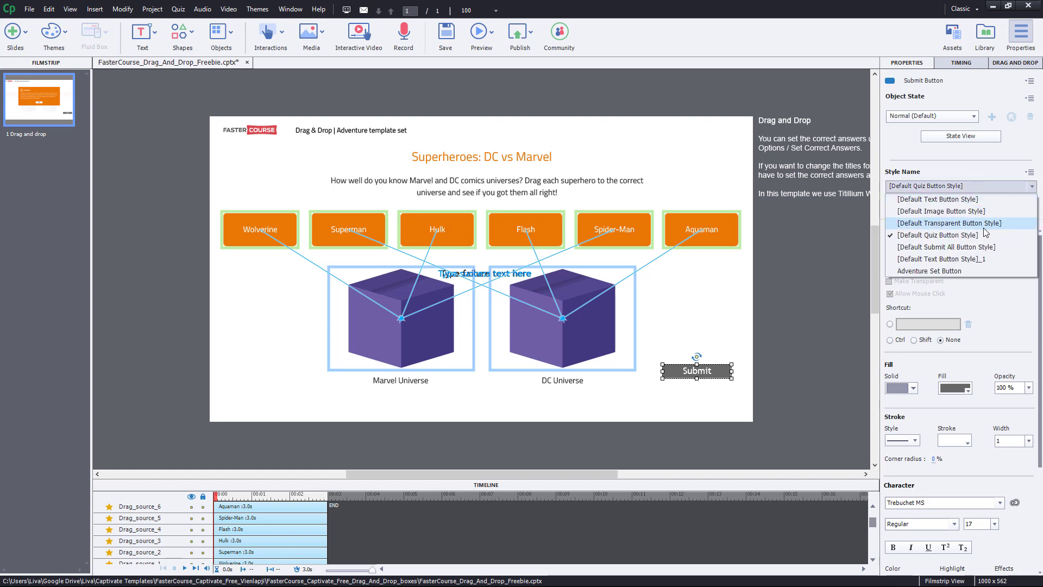
left_click(959, 272)
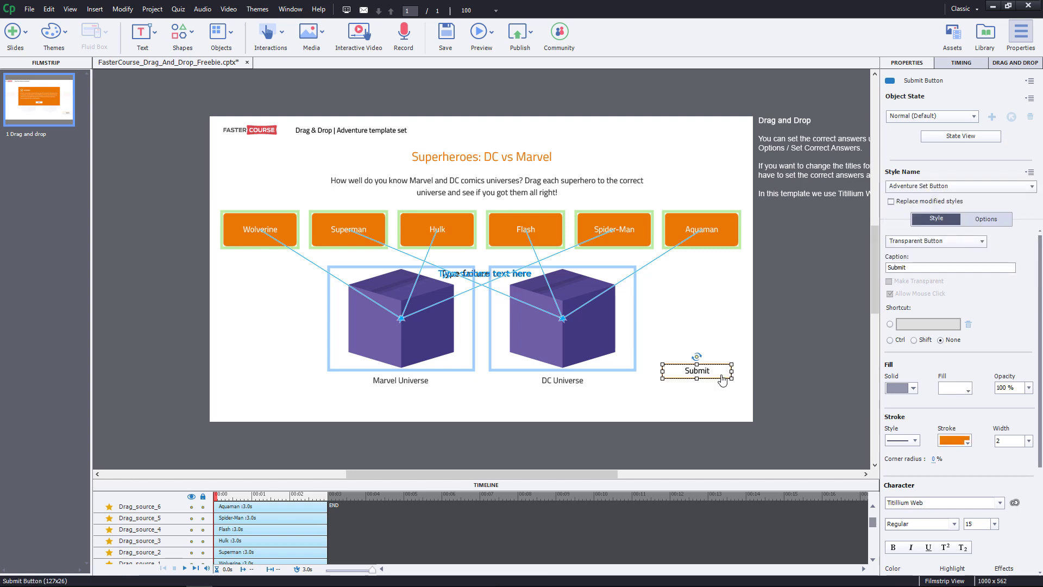
left_click_drag(722, 375, 274, 394)
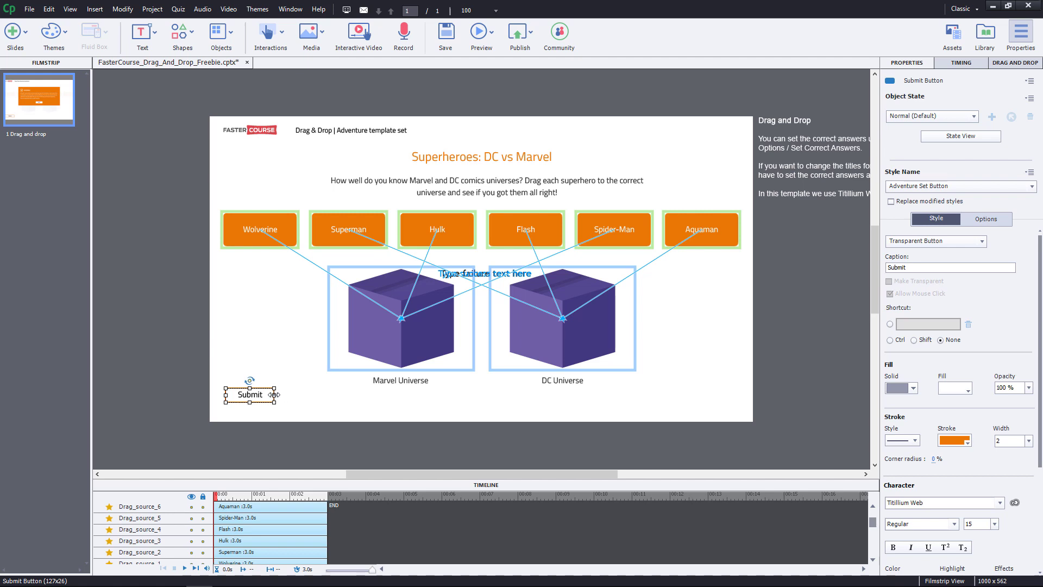
- Make a correct drag-and-drop answer show Correct_Feedback
left_click(1003, 66)
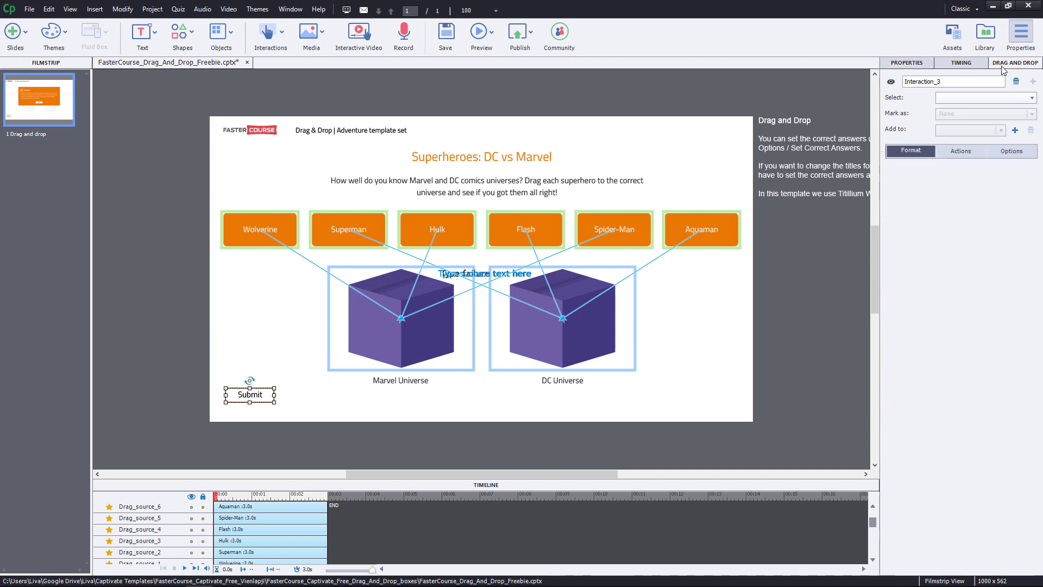
left_click(967, 152)
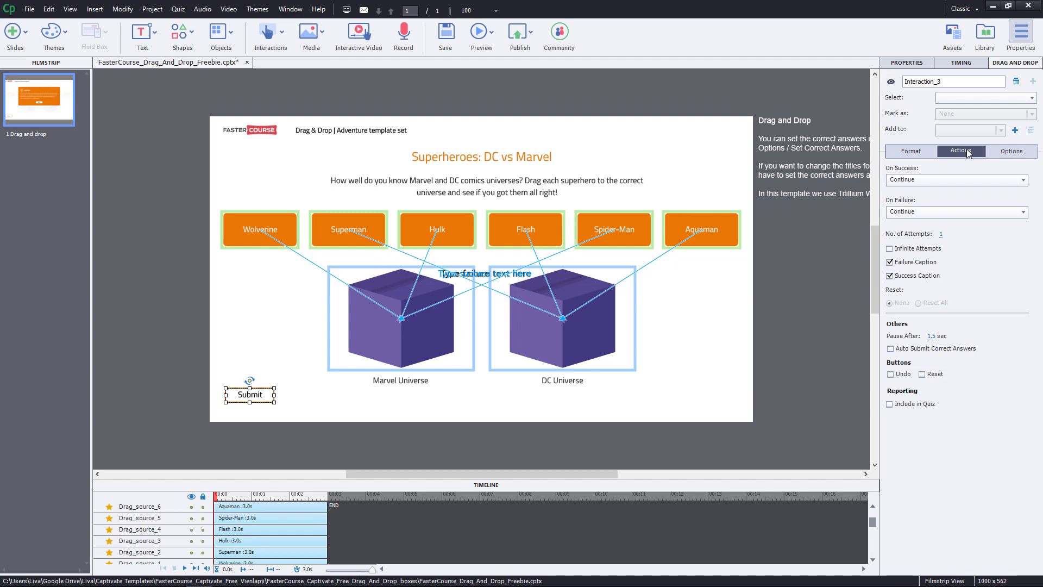
left_click(968, 179)
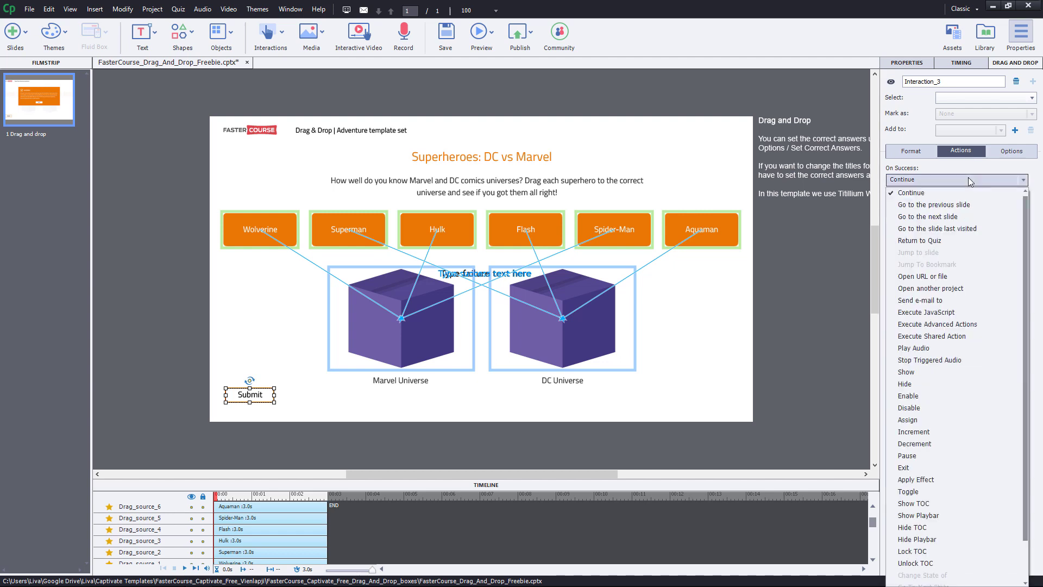
left_click(946, 374)
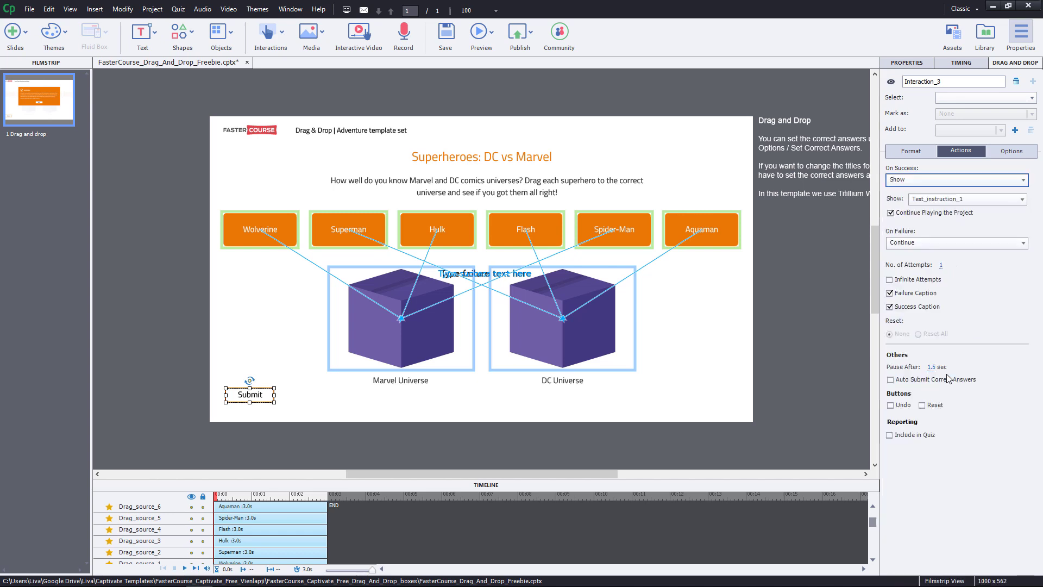
left_click(967, 199)
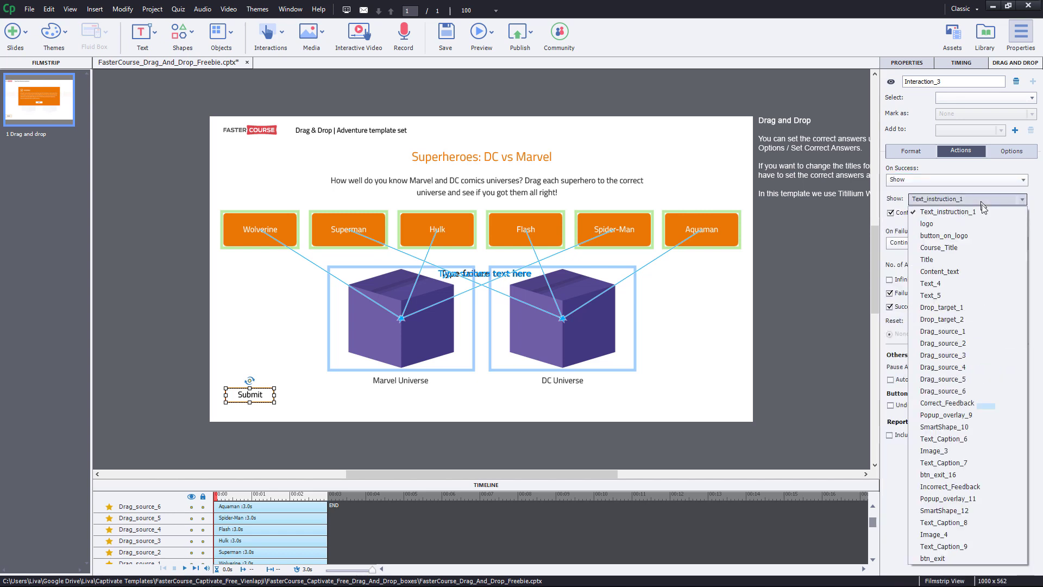
left_click(978, 403)
- Make a wrong answer show Incorrect_Feedback and turn off the default failure and success captions
left_click(983, 243)
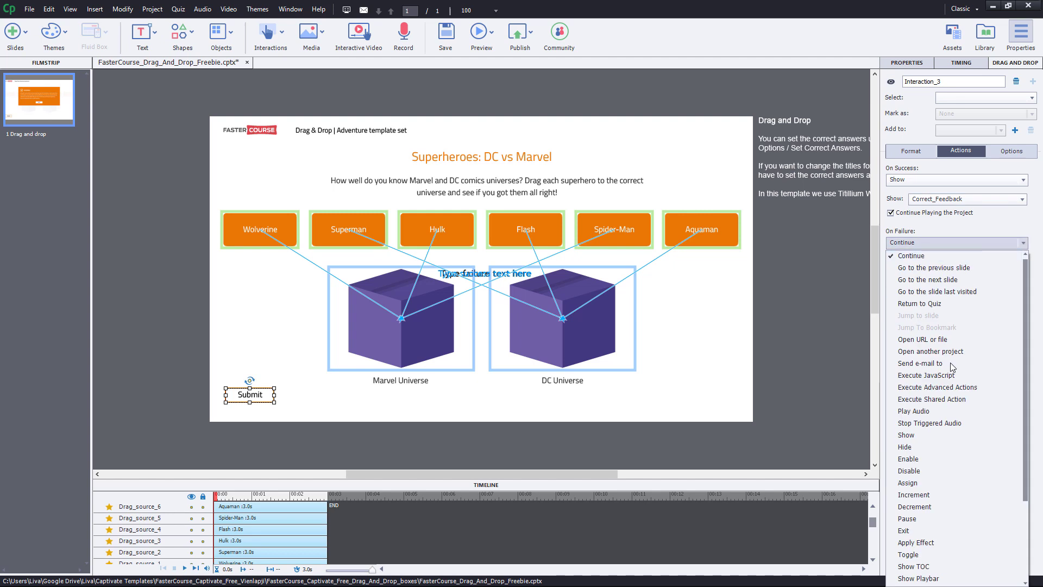
left_click(943, 435)
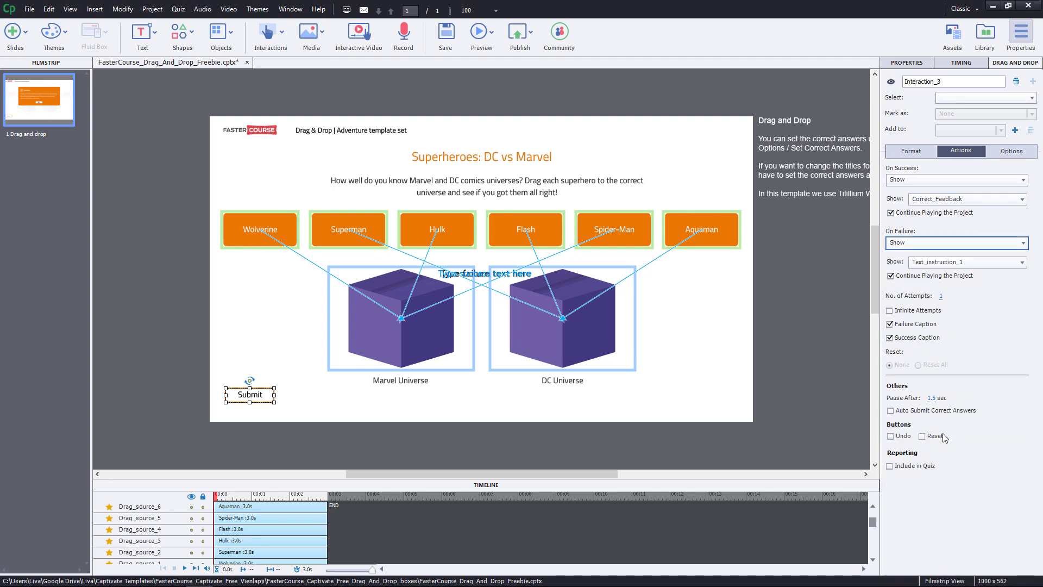
left_click(986, 263)
left_click(981, 550)
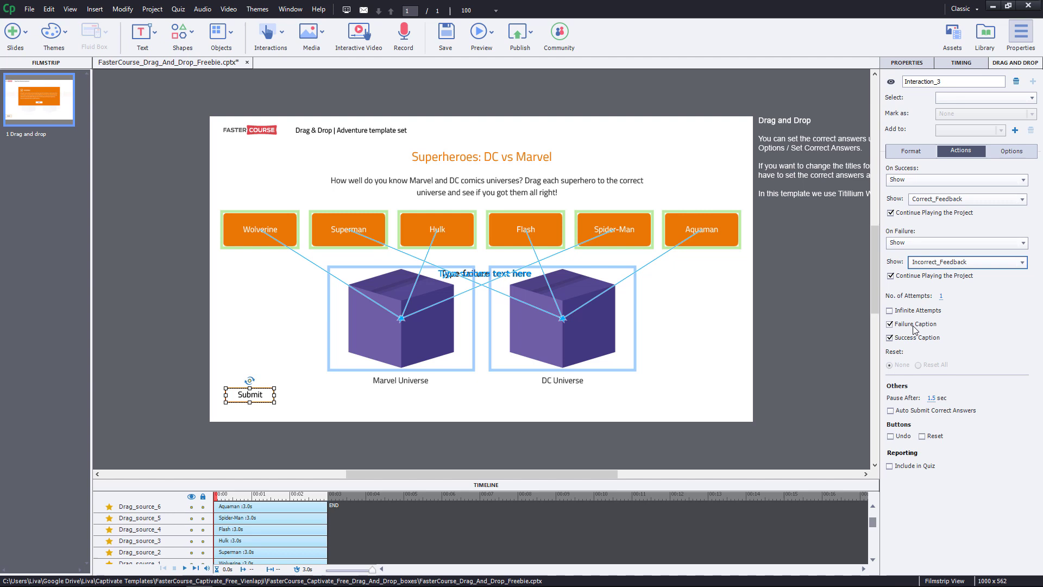
left_click(1005, 63)
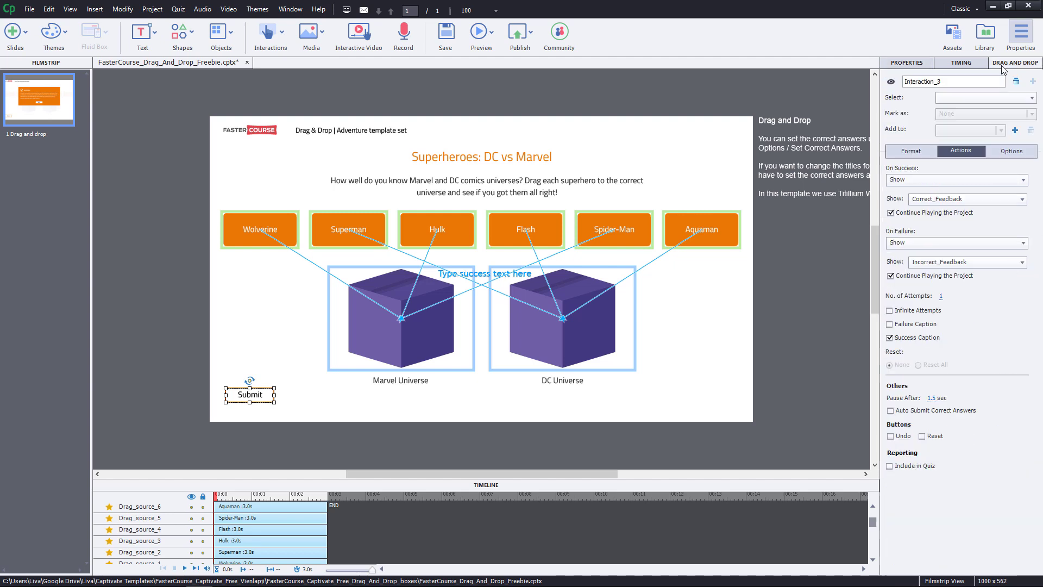
left_click(891, 339)
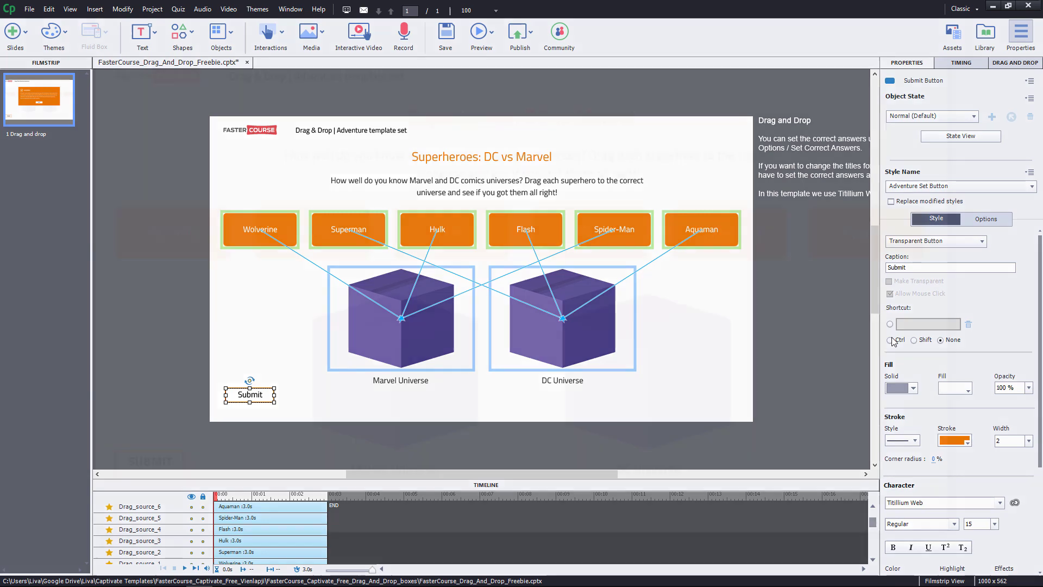
- Preview the Superheroes drag-and-drop slide with F4
key("F4")
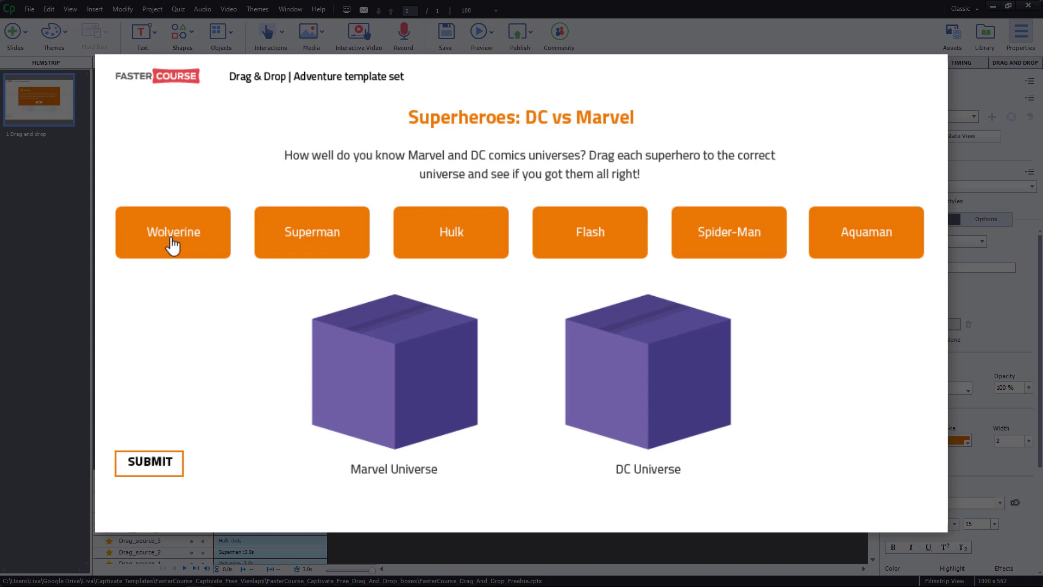
- In the preview, drop Wolverine, Hulk, Spider-Man into Marvel and Superman, Flash, Aquaman into DC
left_click_drag(172, 245, 401, 322)
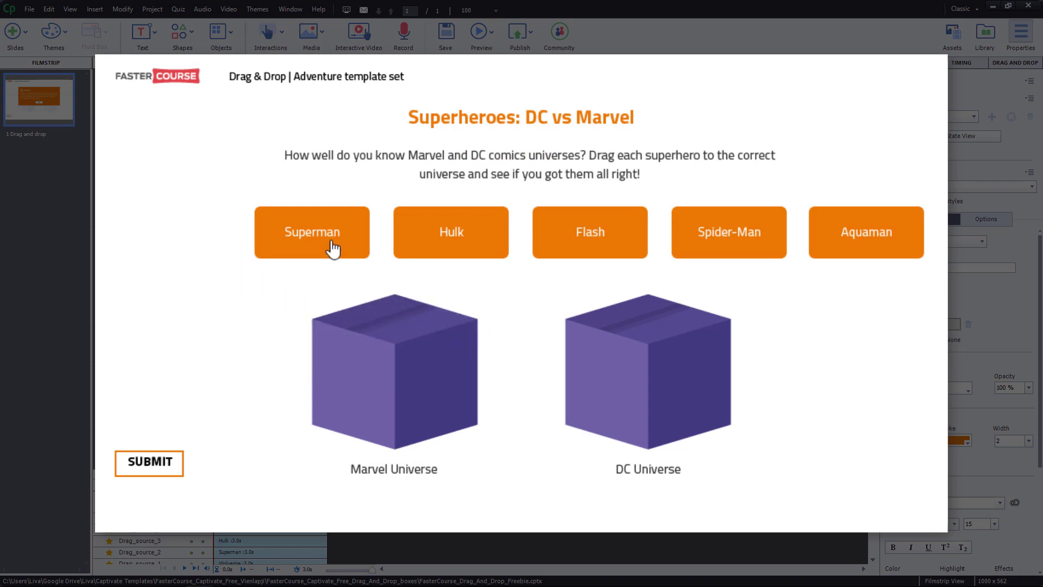
left_click_drag(333, 249, 675, 321)
left_click_drag(459, 256, 408, 313)
left_click_drag(605, 239, 662, 331)
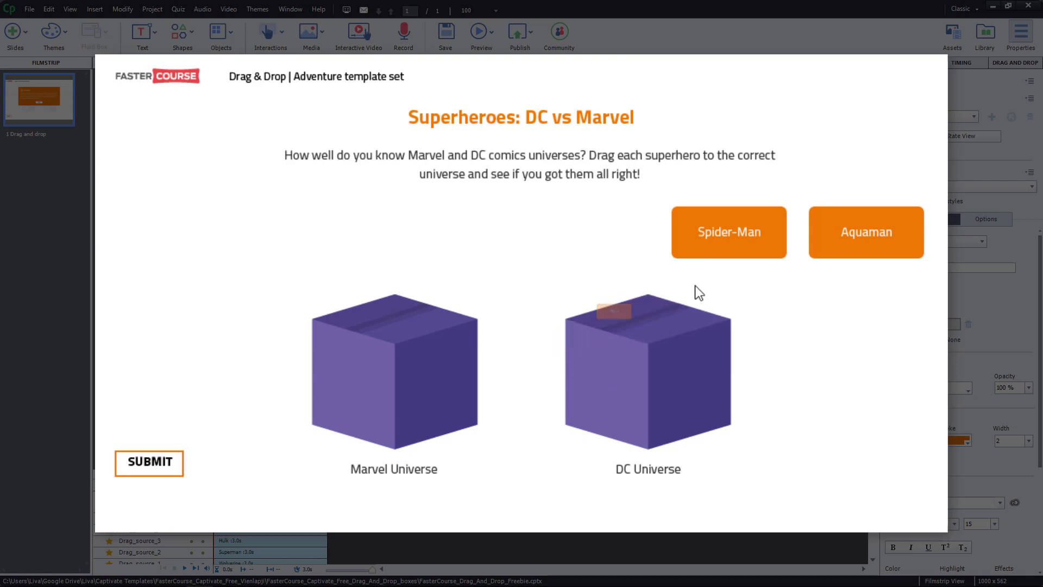
left_click_drag(723, 242, 424, 337)
left_click_drag(913, 232, 713, 322)
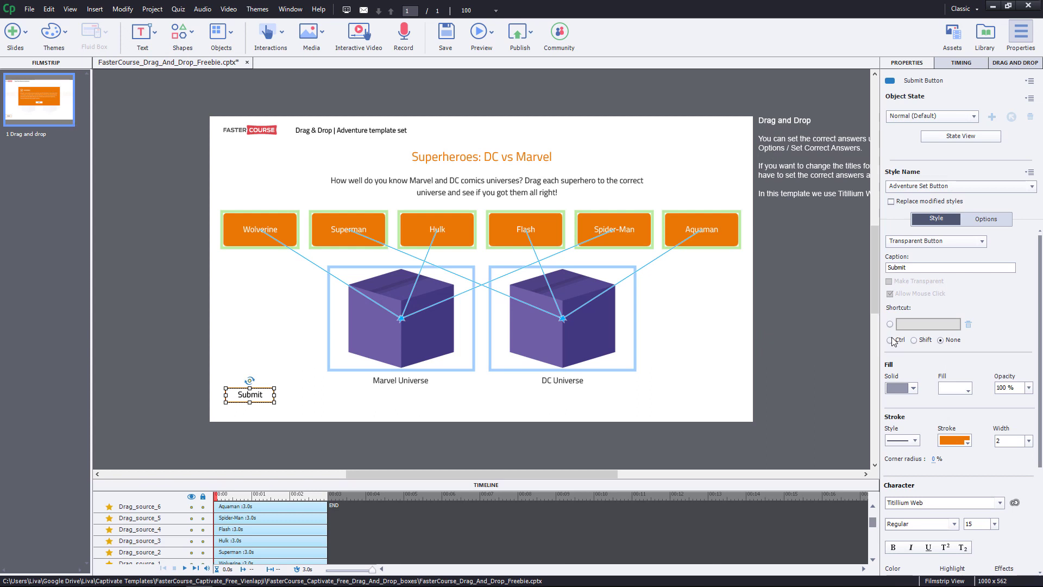
- Add a DragOver state to the Marvel Universe box using the purple_box_opened.png image
left_click(442, 344)
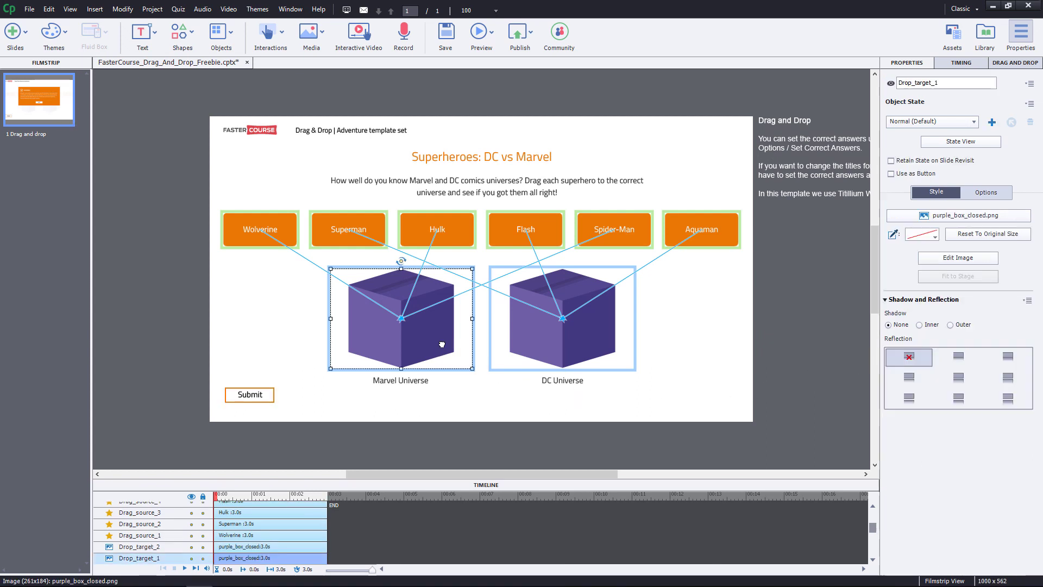
left_click(948, 143)
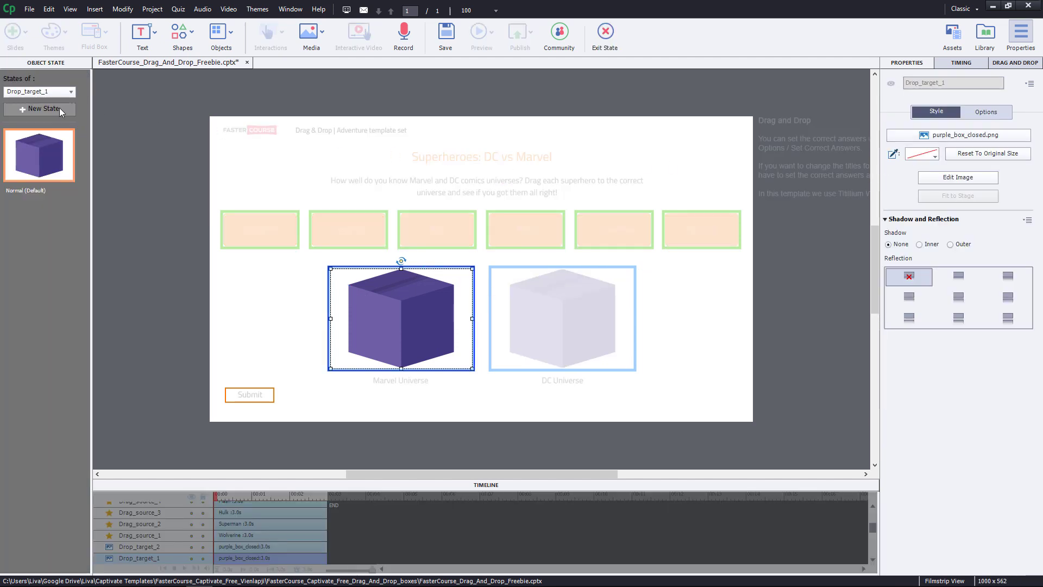
left_click(60, 108)
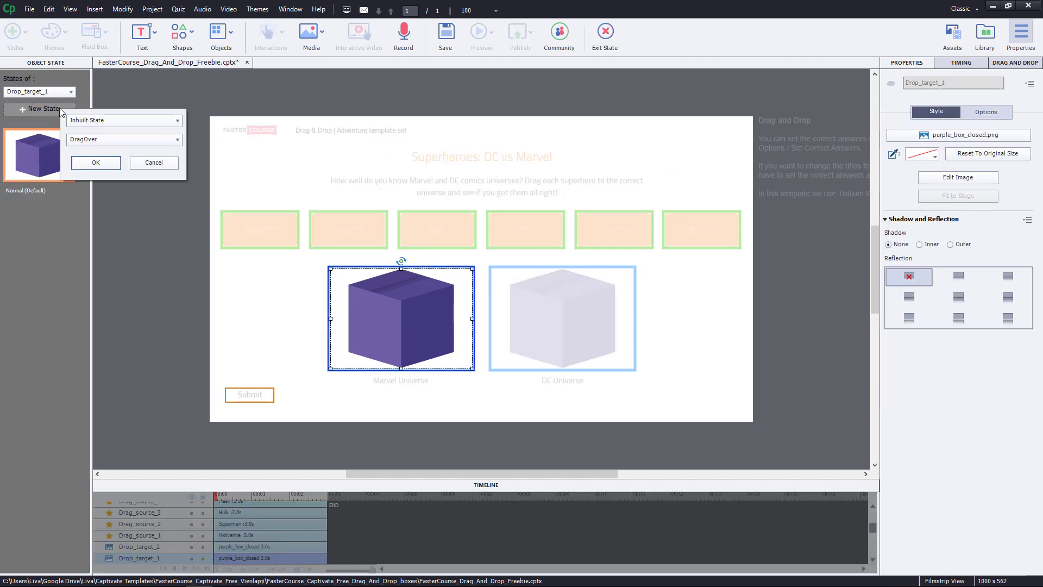
left_click(95, 162)
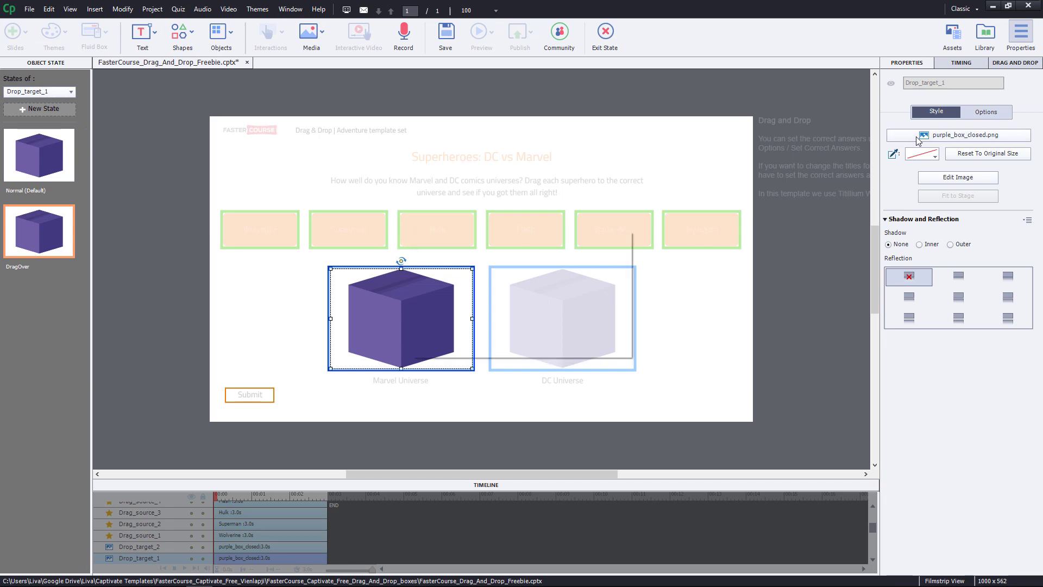
left_click(918, 139)
left_click(597, 281)
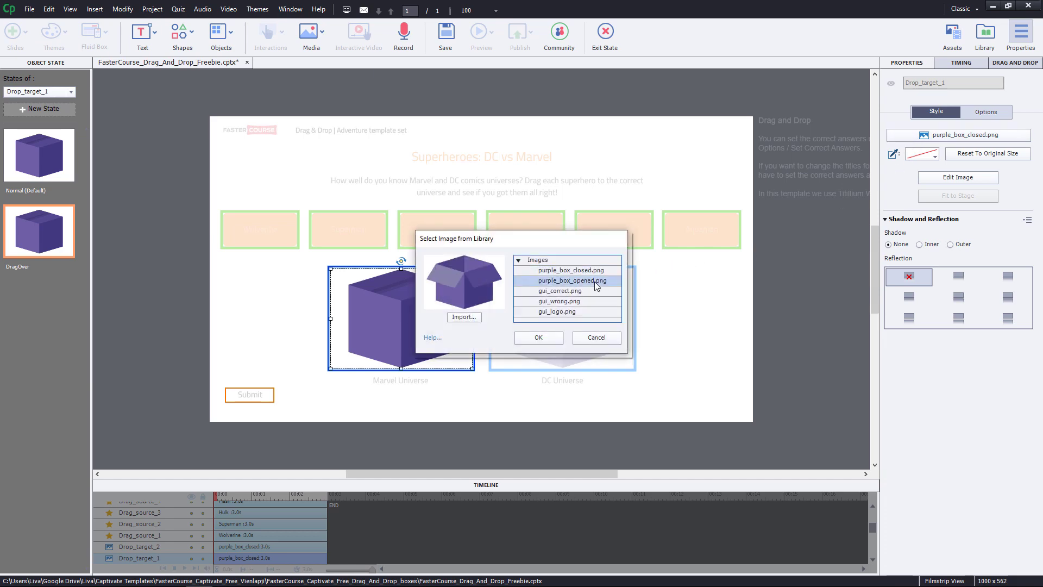
left_click(539, 338)
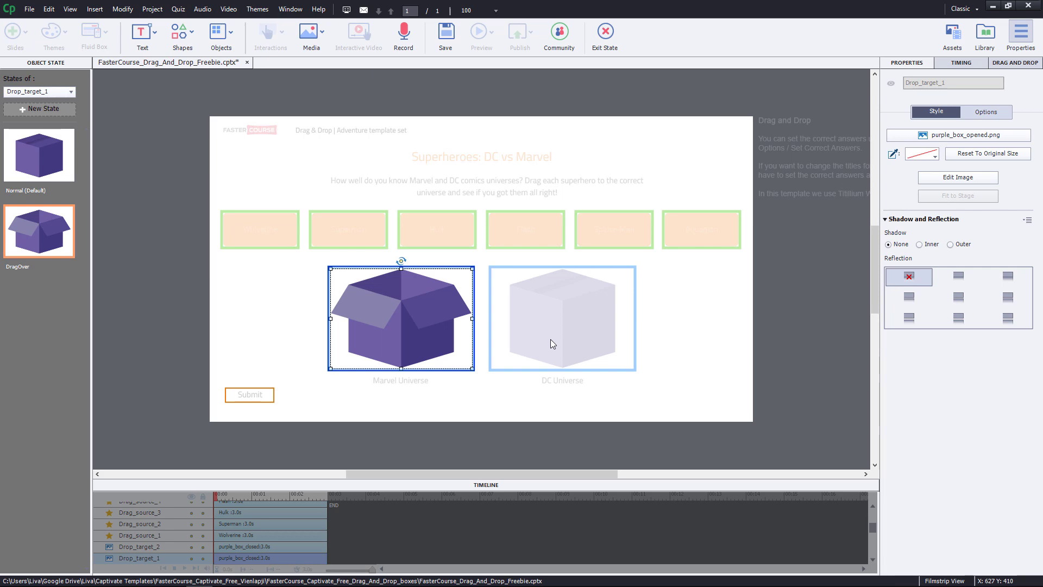
- Add a DragOver state with purple_box_opened.png to the DC Universe box and exit state view
left_click(68, 96)
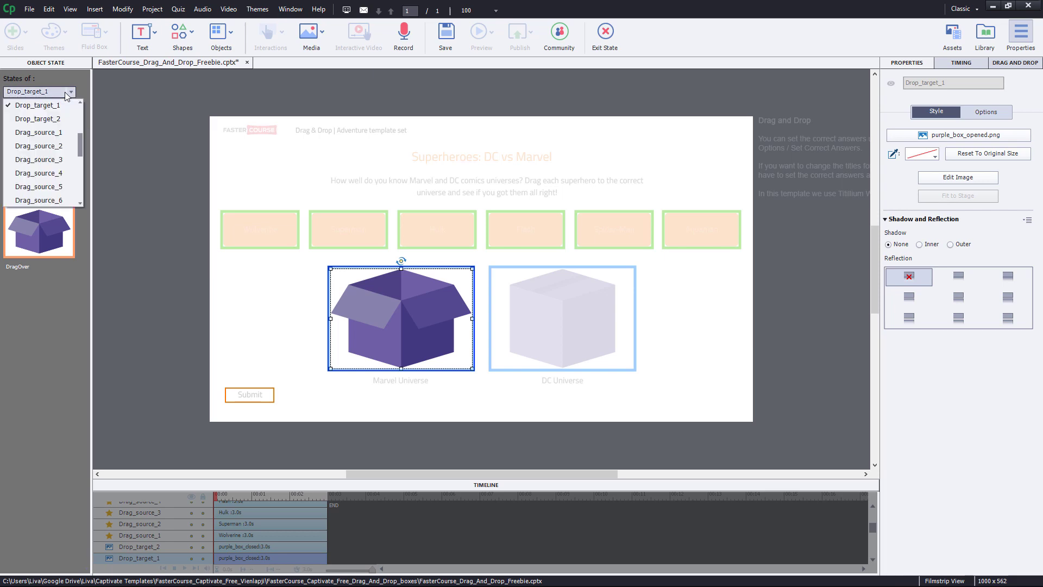
left_click(53, 123)
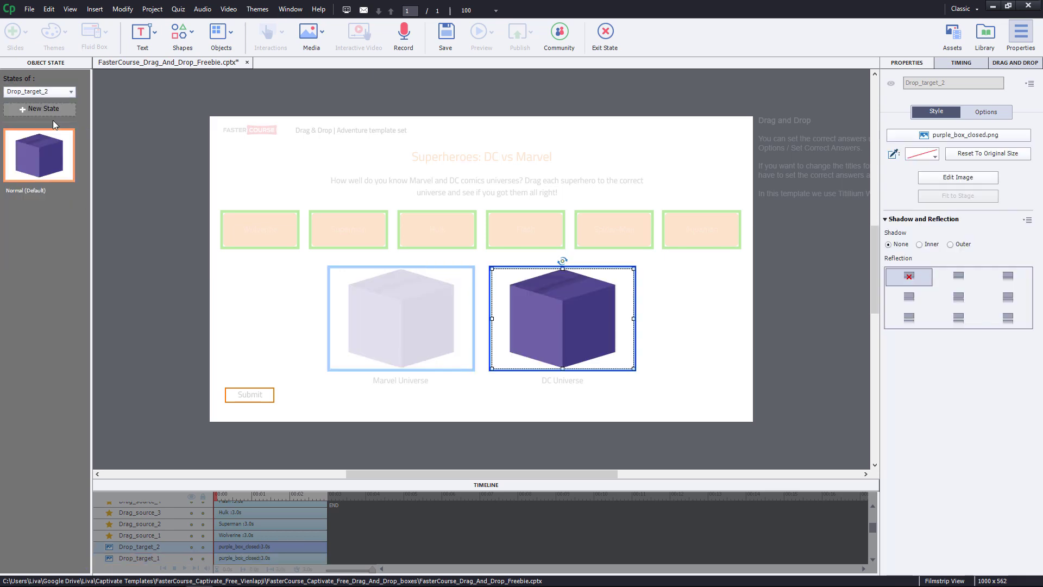
left_click(49, 108)
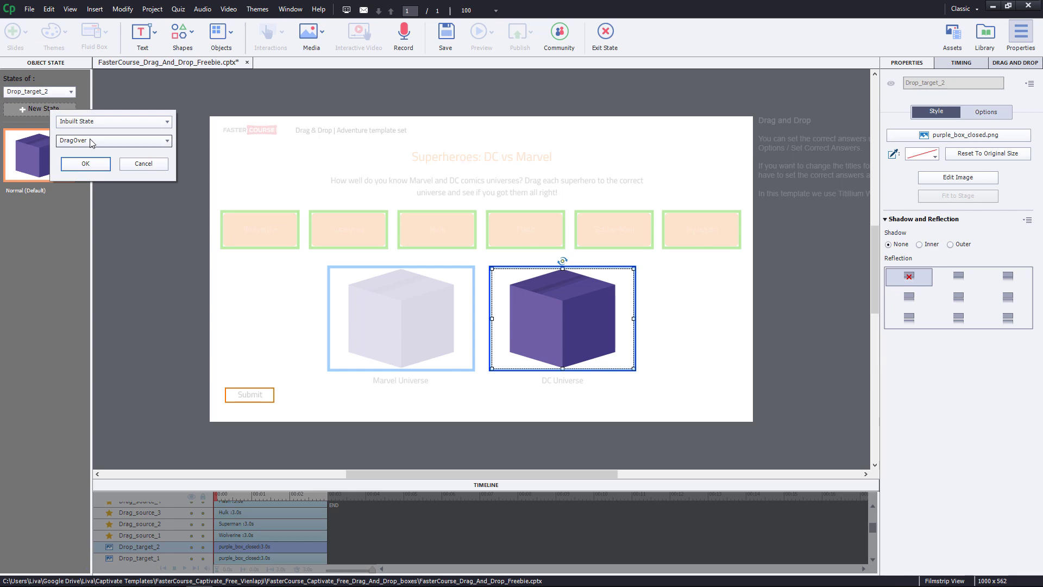
left_click(85, 164)
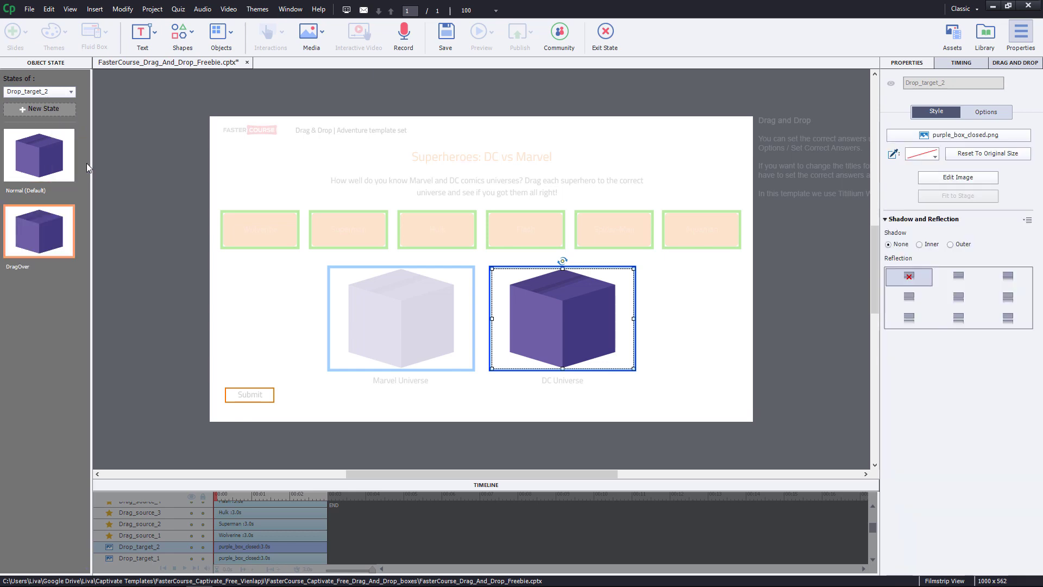
left_click(948, 137)
left_click(572, 280)
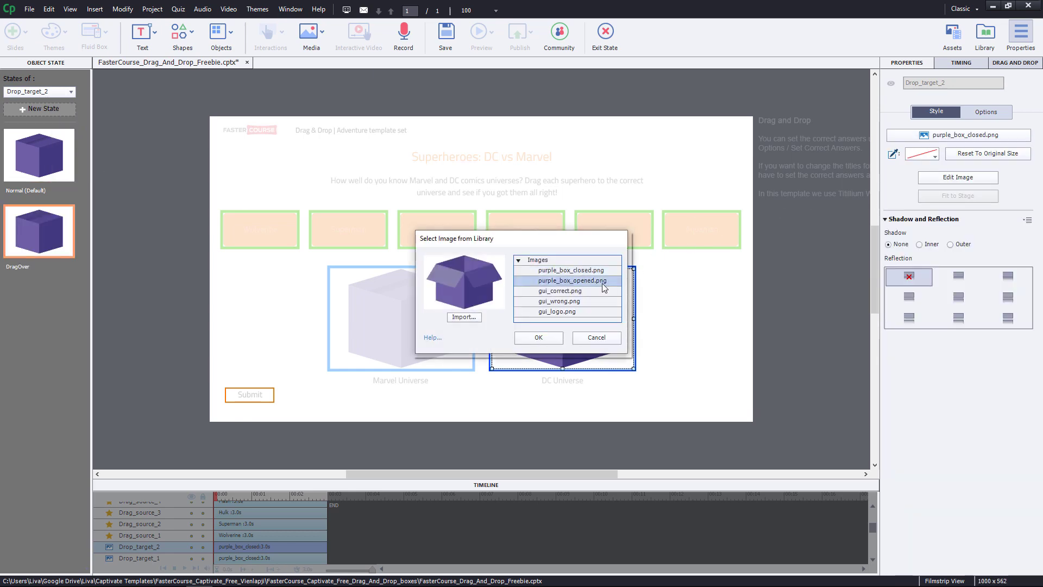
left_click(538, 337)
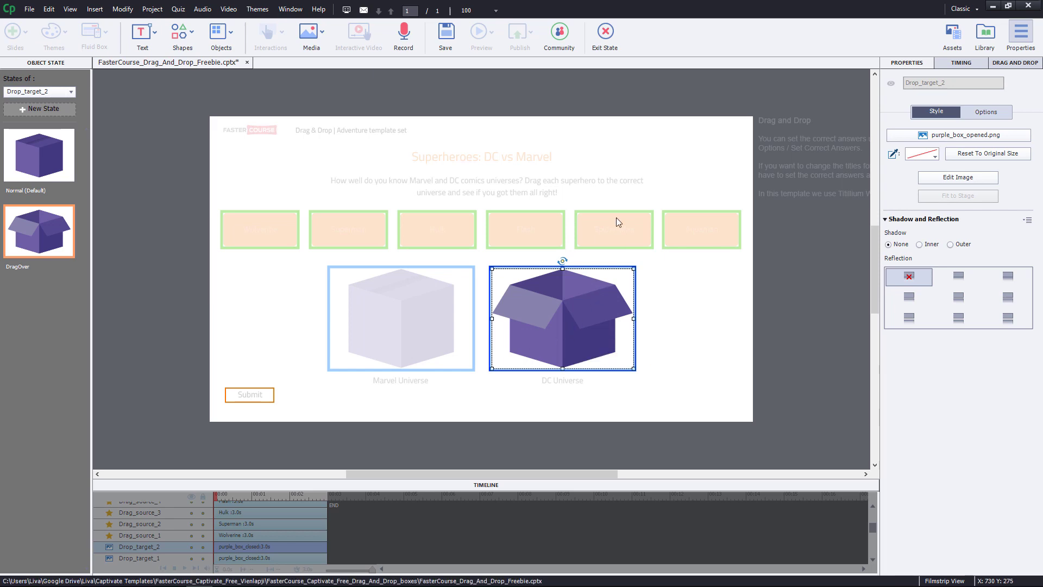
left_click(608, 37)
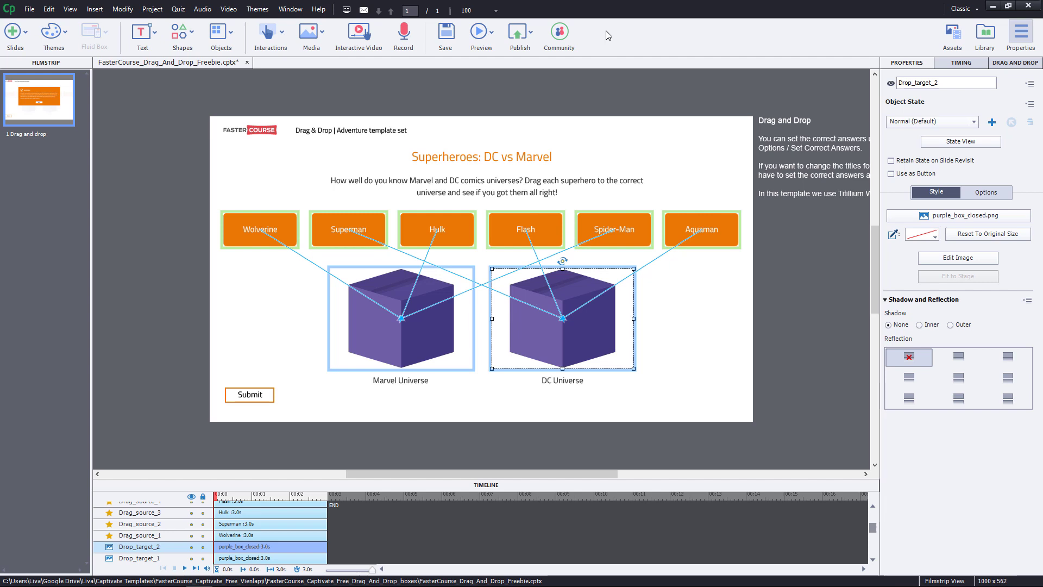
- Set the Marvel Universe box's snap size to 0%
left_click(408, 307)
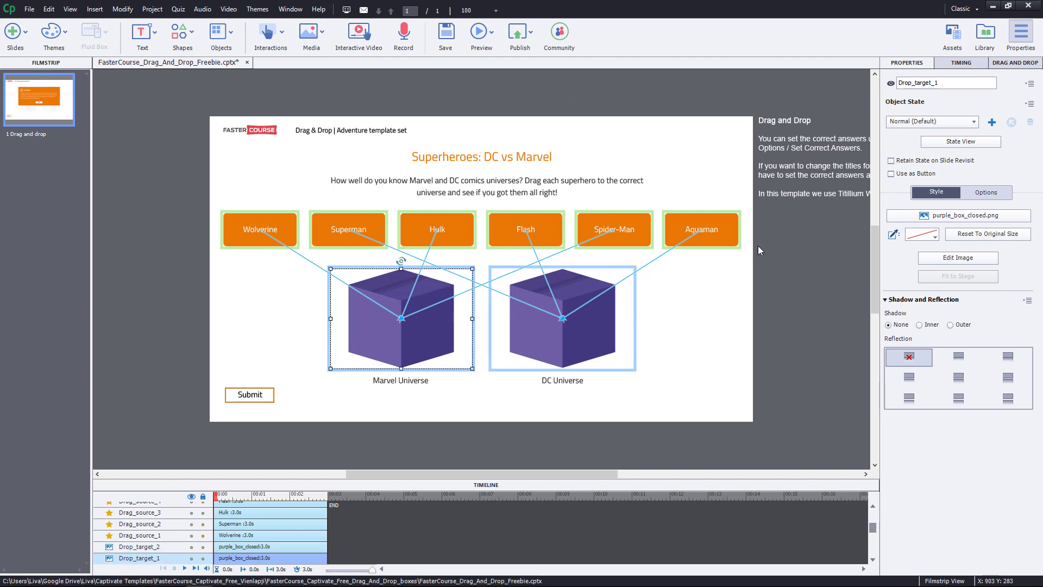
left_click(994, 65)
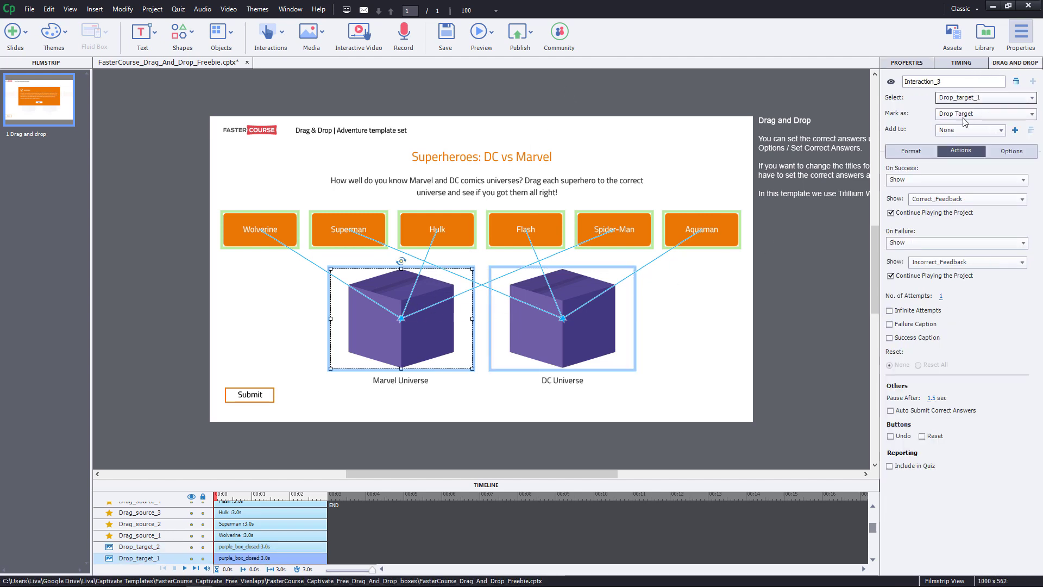
left_click(918, 152)
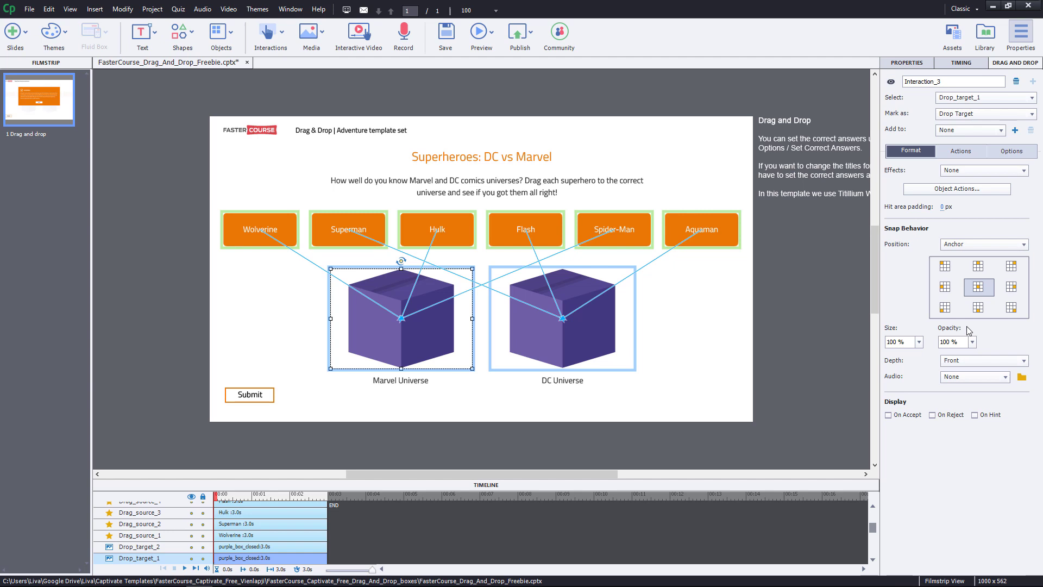
left_click(921, 342)
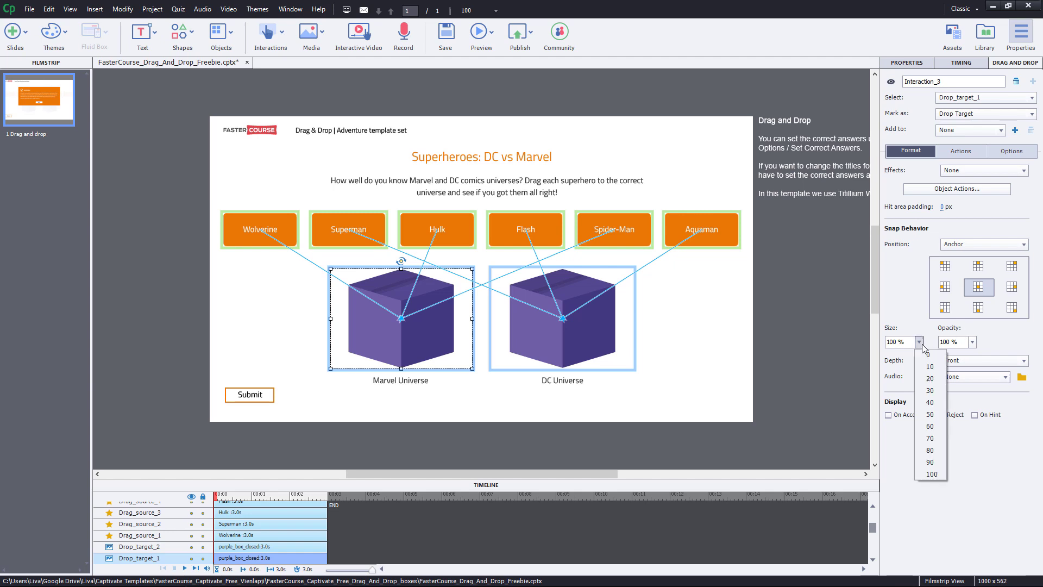
left_click(928, 355)
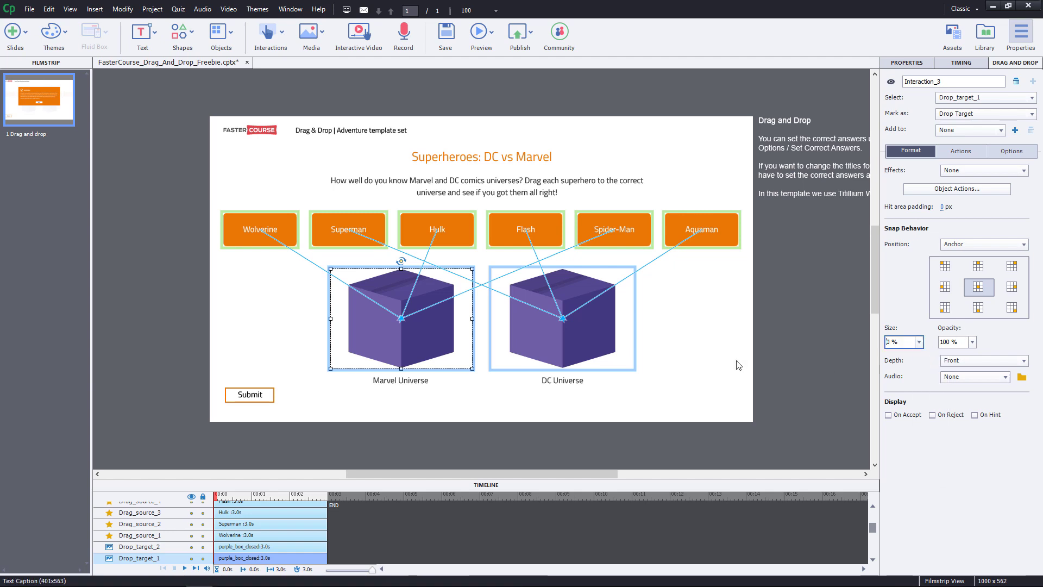
- Set the DC Universe box's snap opacity to 0%
left_click(587, 334)
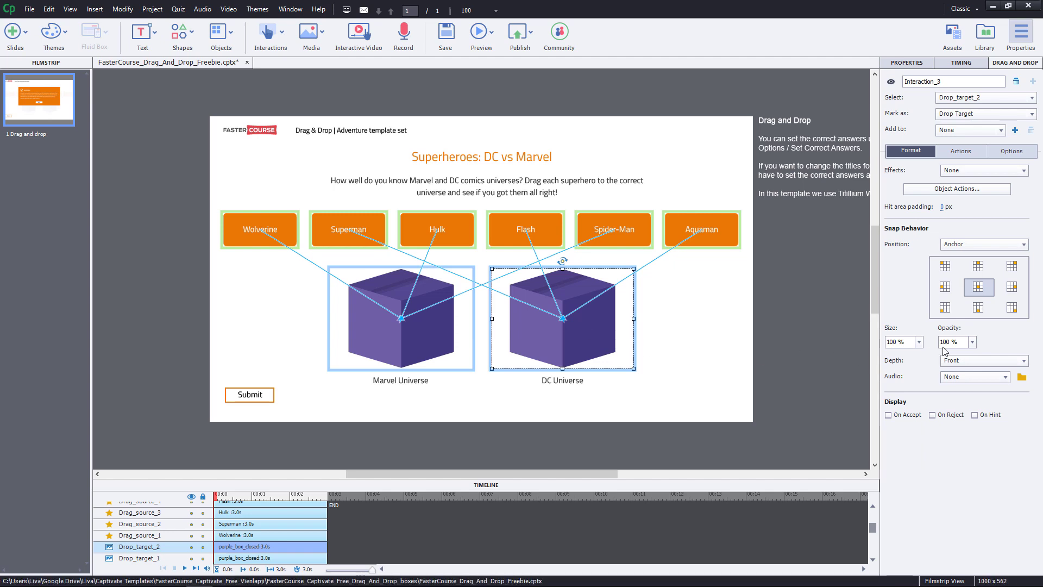
left_click(972, 343)
left_click(983, 355)
left_click(481, 33)
left_click(490, 111)
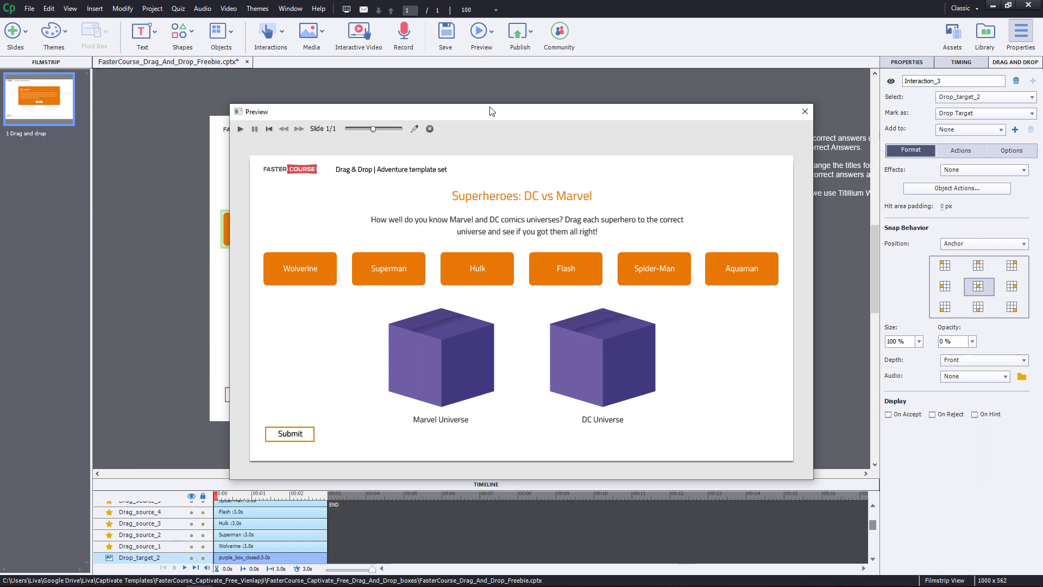
left_click_drag(303, 272, 420, 315)
left_click_drag(419, 274, 617, 375)
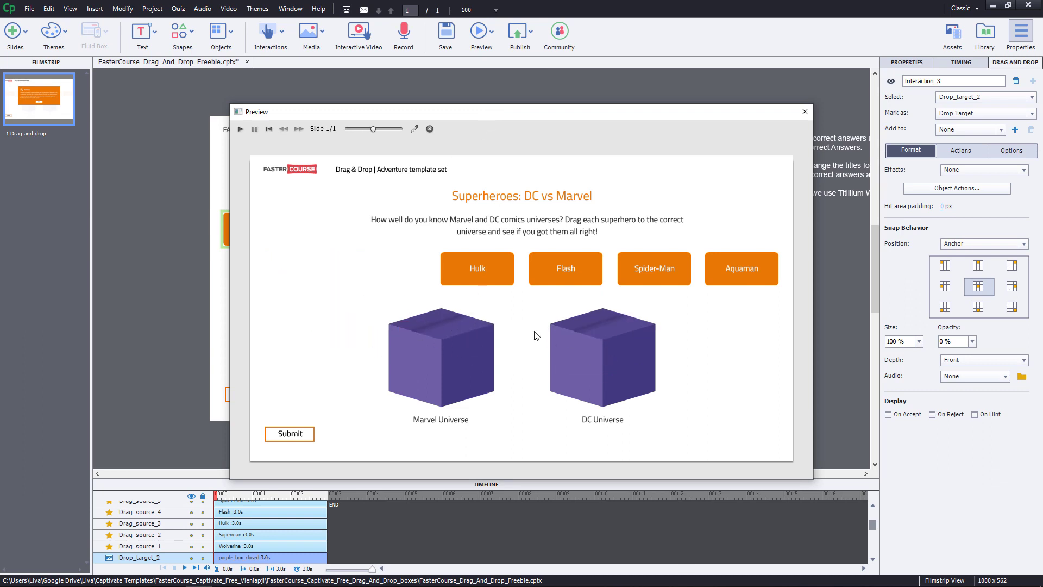
left_click_drag(496, 278, 477, 326)
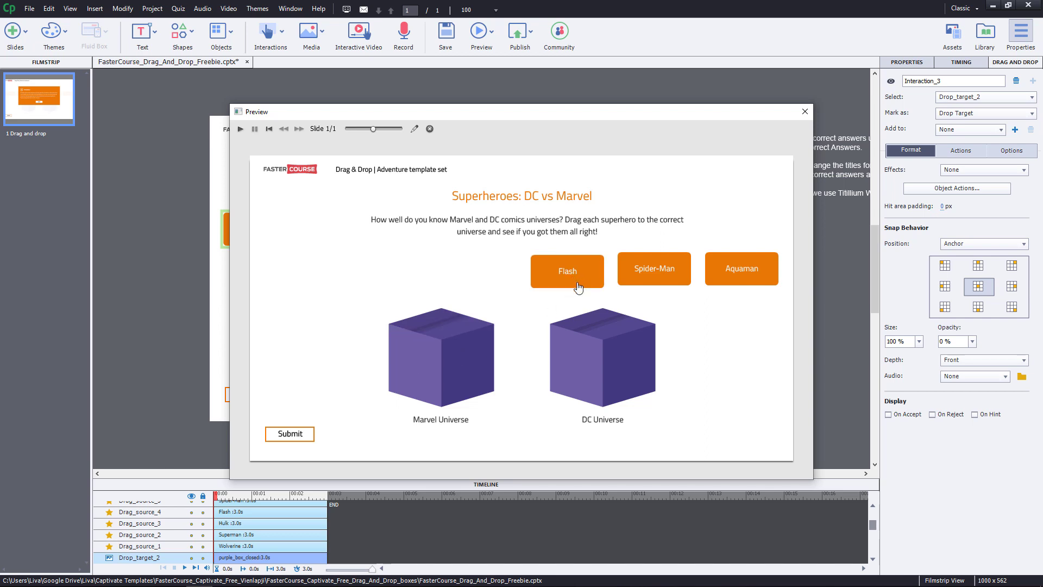
left_click_drag(575, 280, 609, 357)
left_click_drag(652, 278, 509, 296)
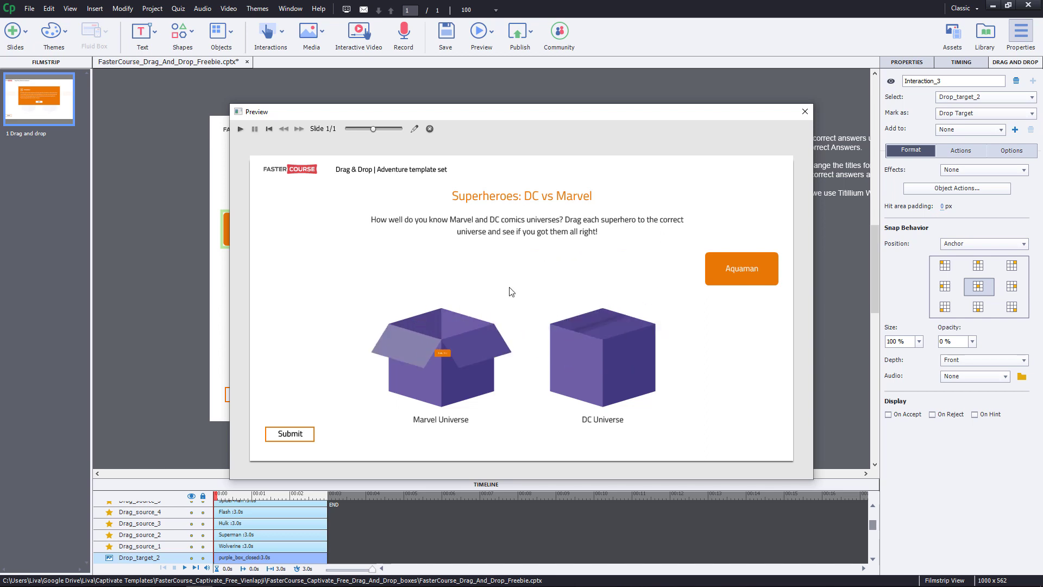
left_click_drag(730, 270, 589, 349)
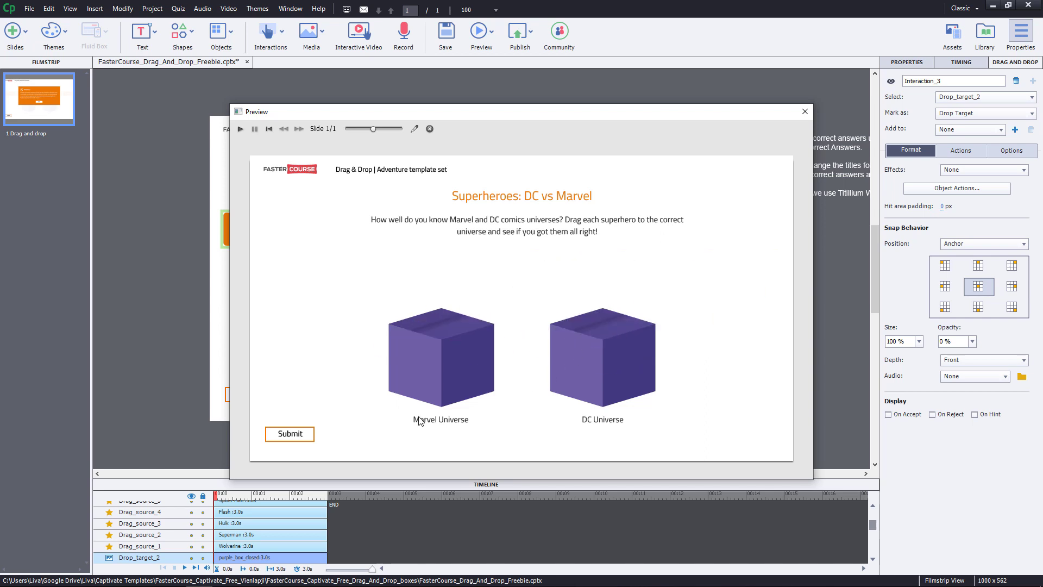
left_click(296, 434)
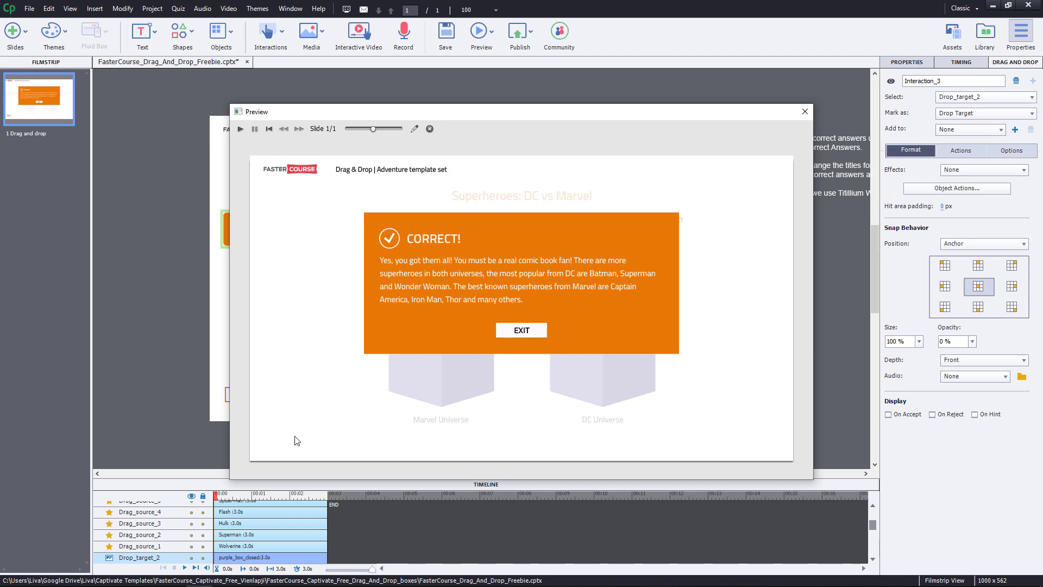
left_click(522, 333)
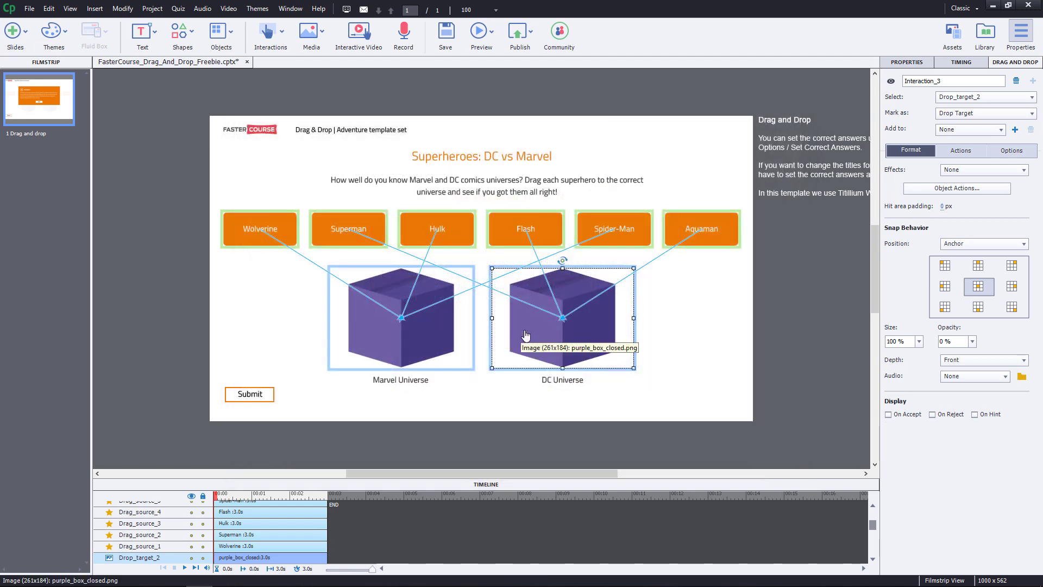
- Show the Correct_Feedback group and hide Interaction_3's drag-and-drop connection lines
left_click_drag(872, 525, 873, 513)
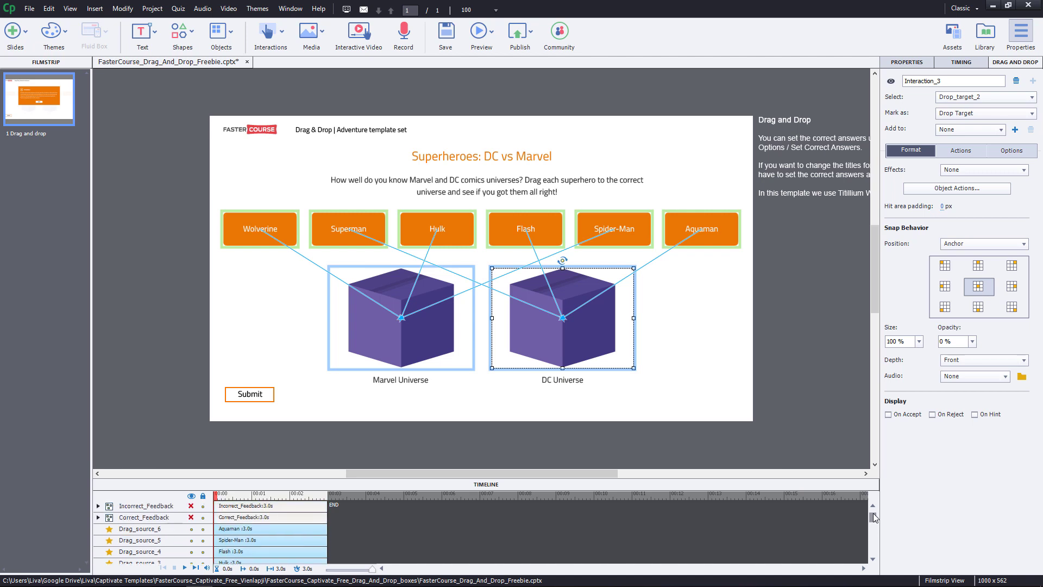
left_click(191, 517)
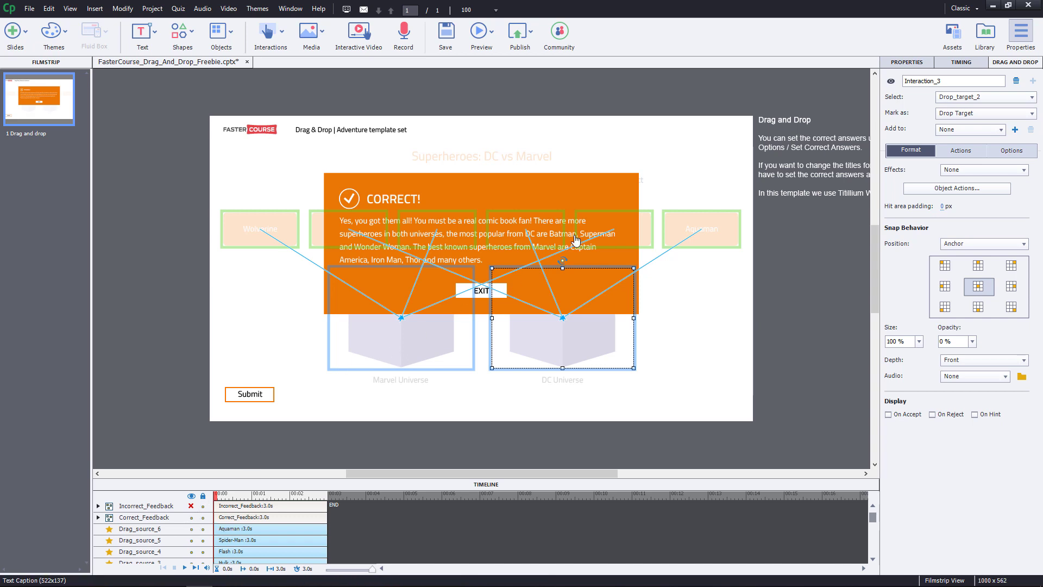
left_click(892, 80)
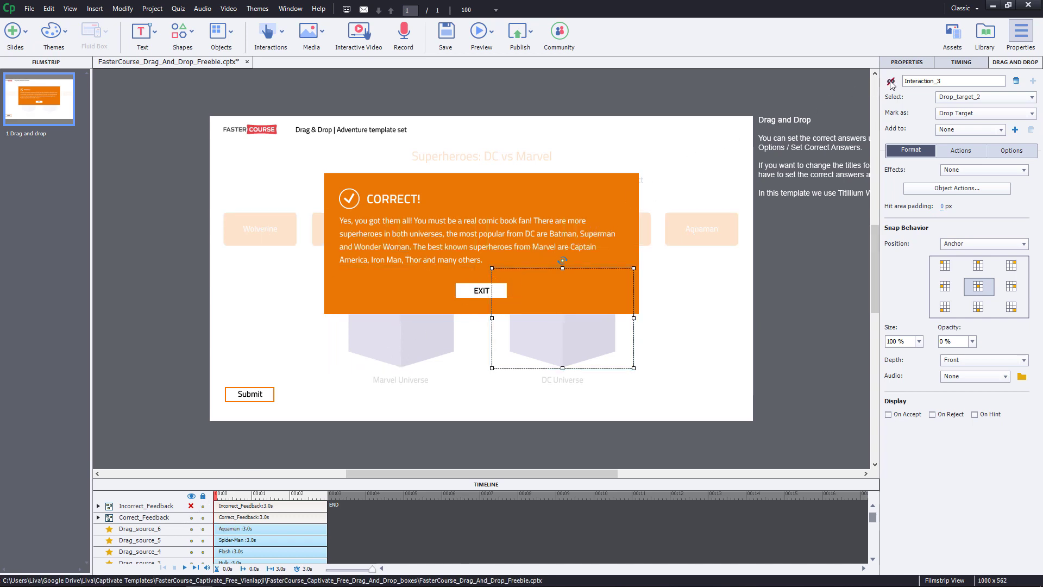
- Relabel the correct feedback's EXIT button to 'NEXT SLIDE'
left_click(475, 290)
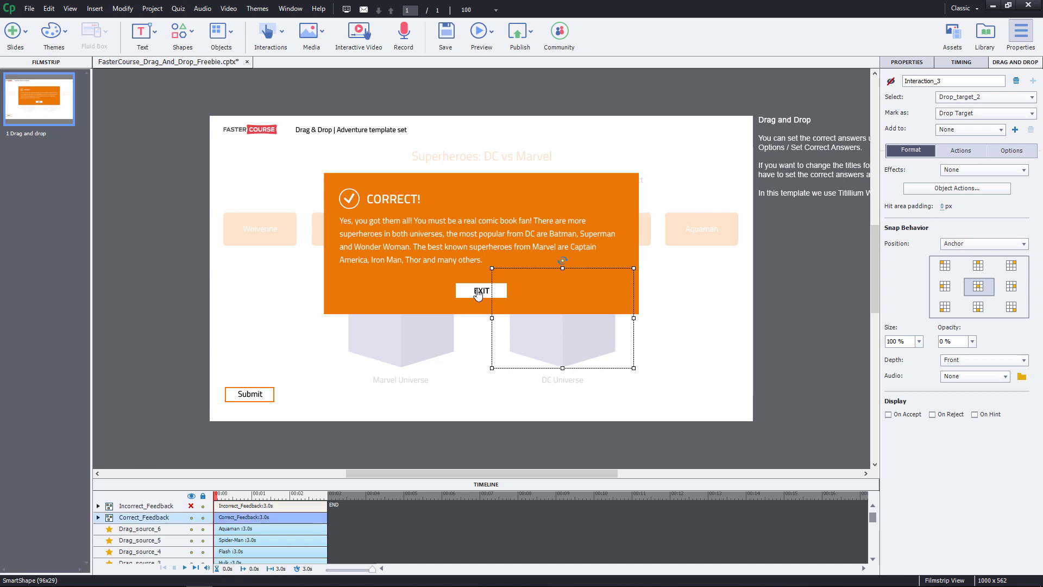
double_click(473, 290)
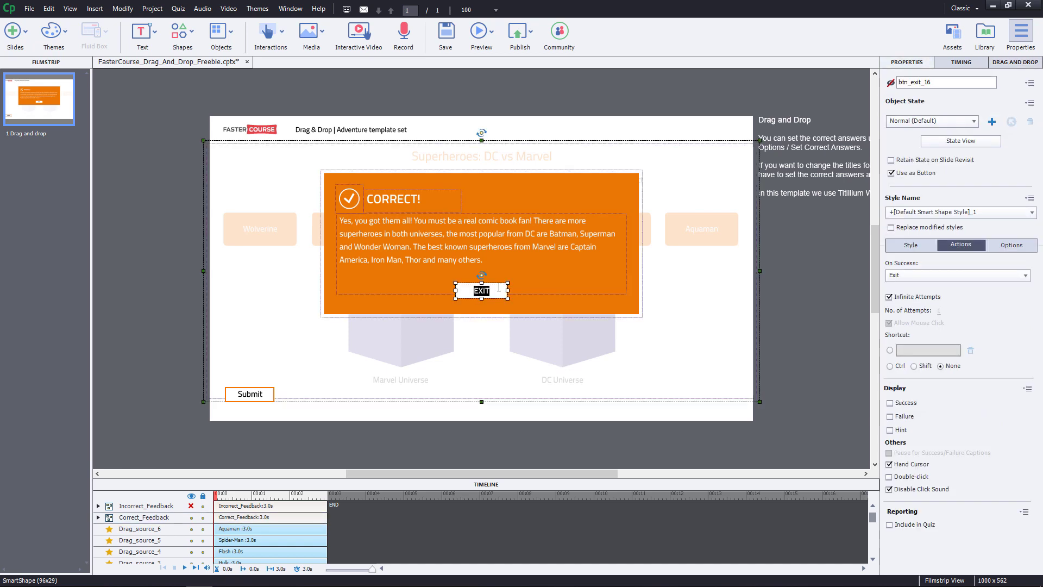
type("NEXT SLIDE")
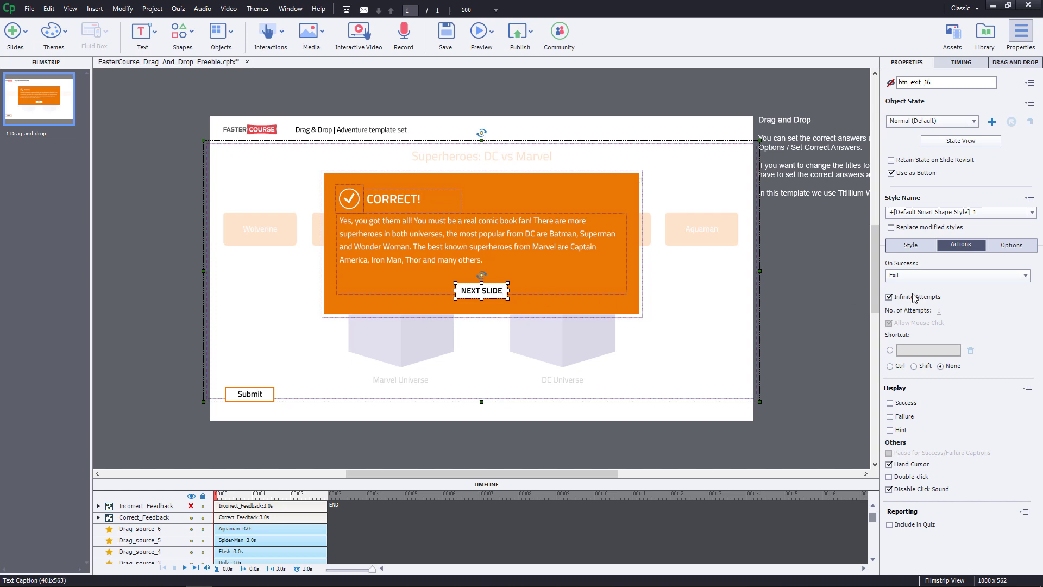
- Set the NEXT SLIDE button's On Success action to Go to the next slide
left_click(995, 276)
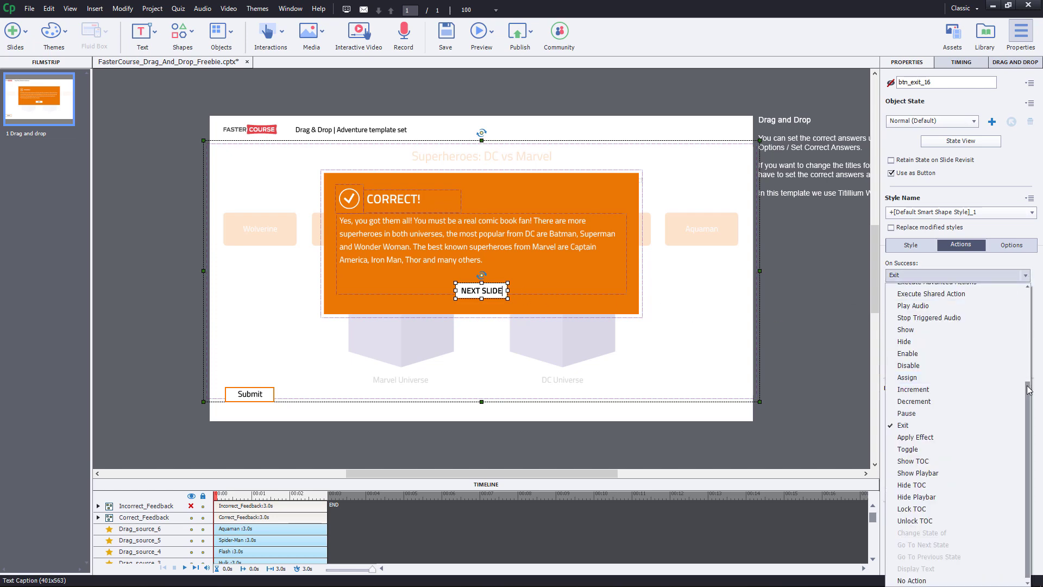
scroll(1030, 392, "up", 1)
scroll(1030, 348, "up", 3)
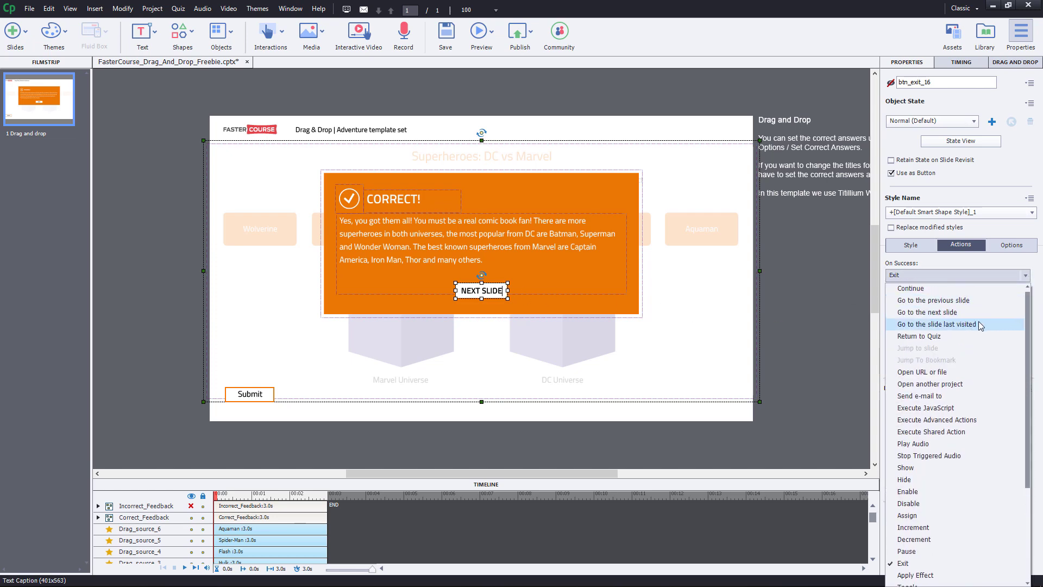
left_click(955, 313)
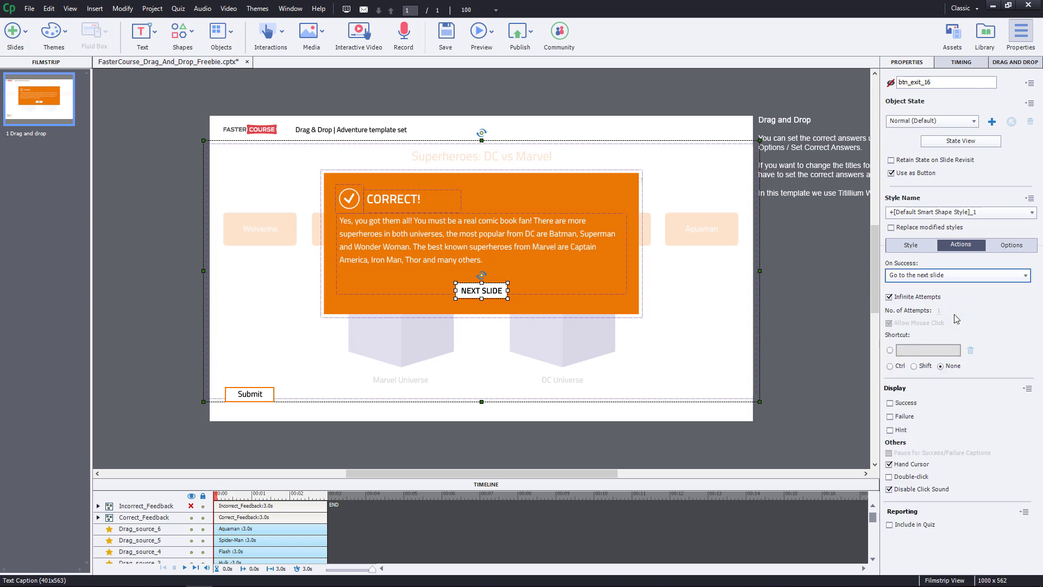